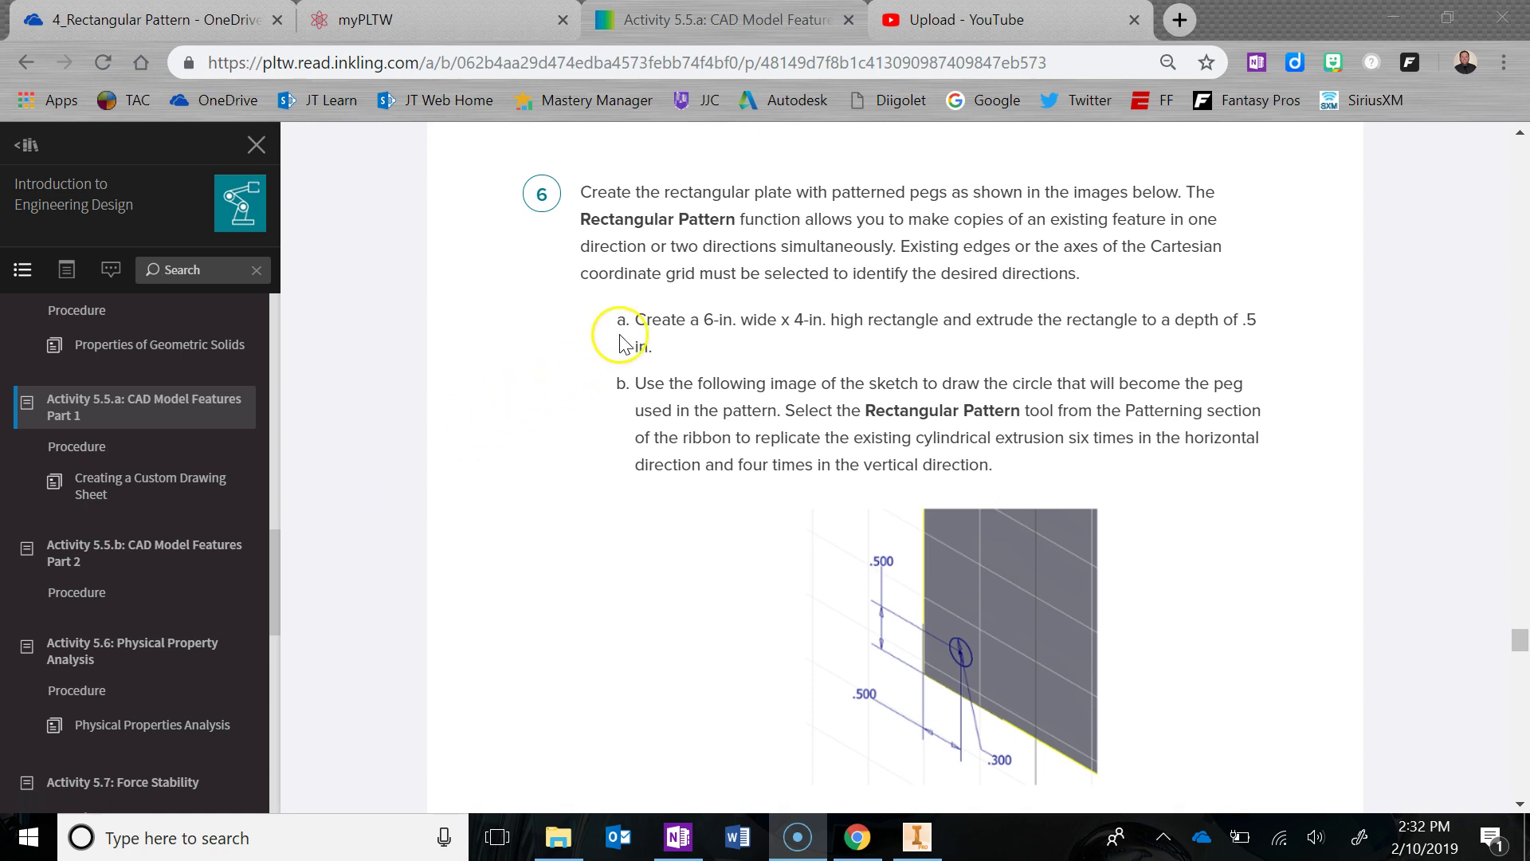
Step: Read the activity's step 6 instructions for the rectangular plate, including the peg sketch dimensions and the pattern reference images
click(639, 319)
drag(640, 319, 1012, 353)
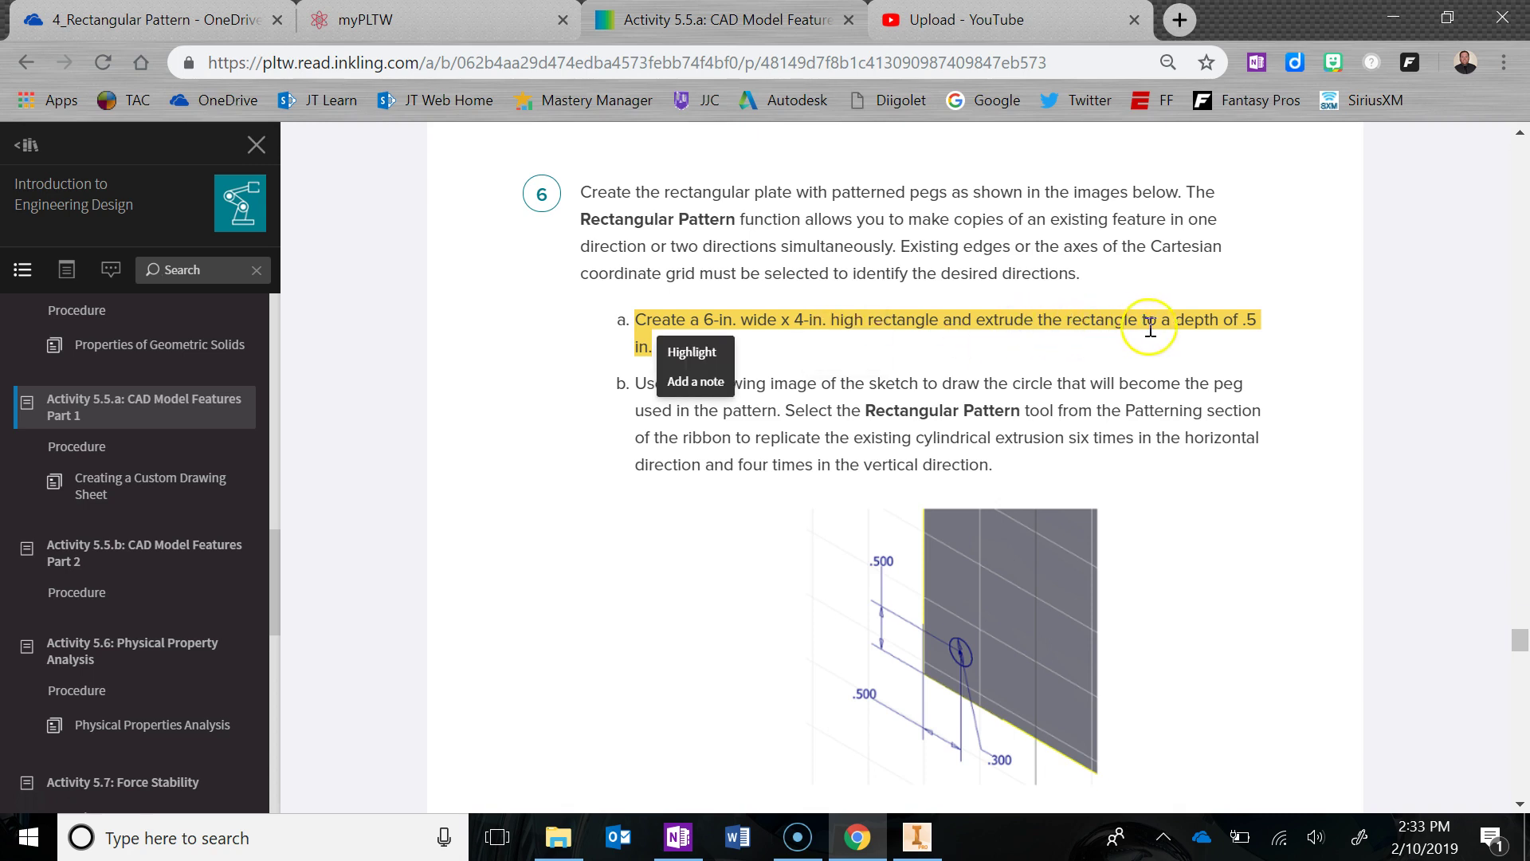
drag(1250, 341, 1260, 347)
scroll(1291, 376, down, 2)
click(813, 427)
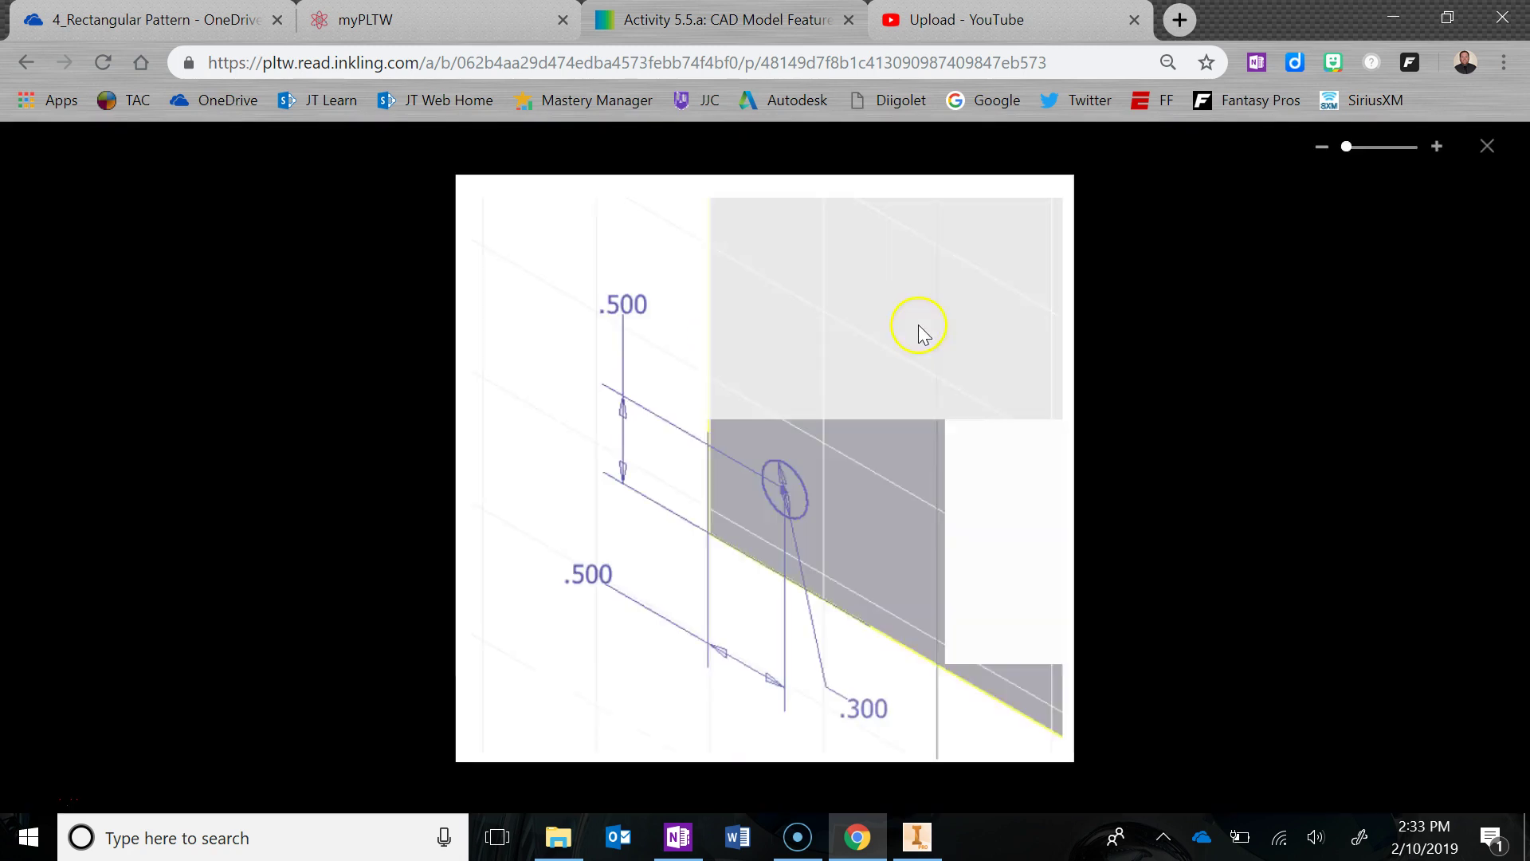
click(1486, 148)
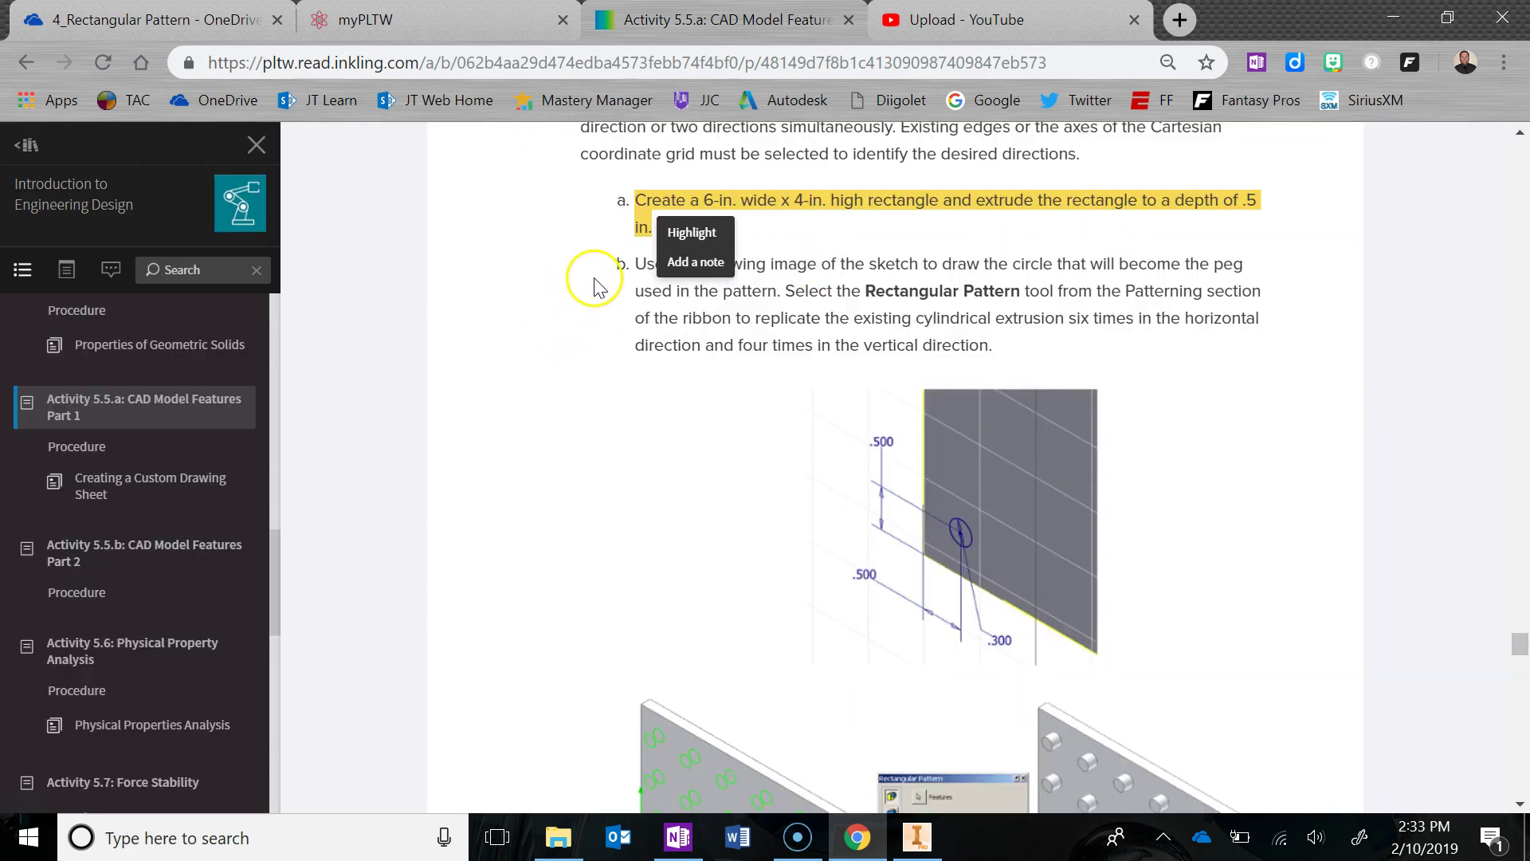
click(767, 234)
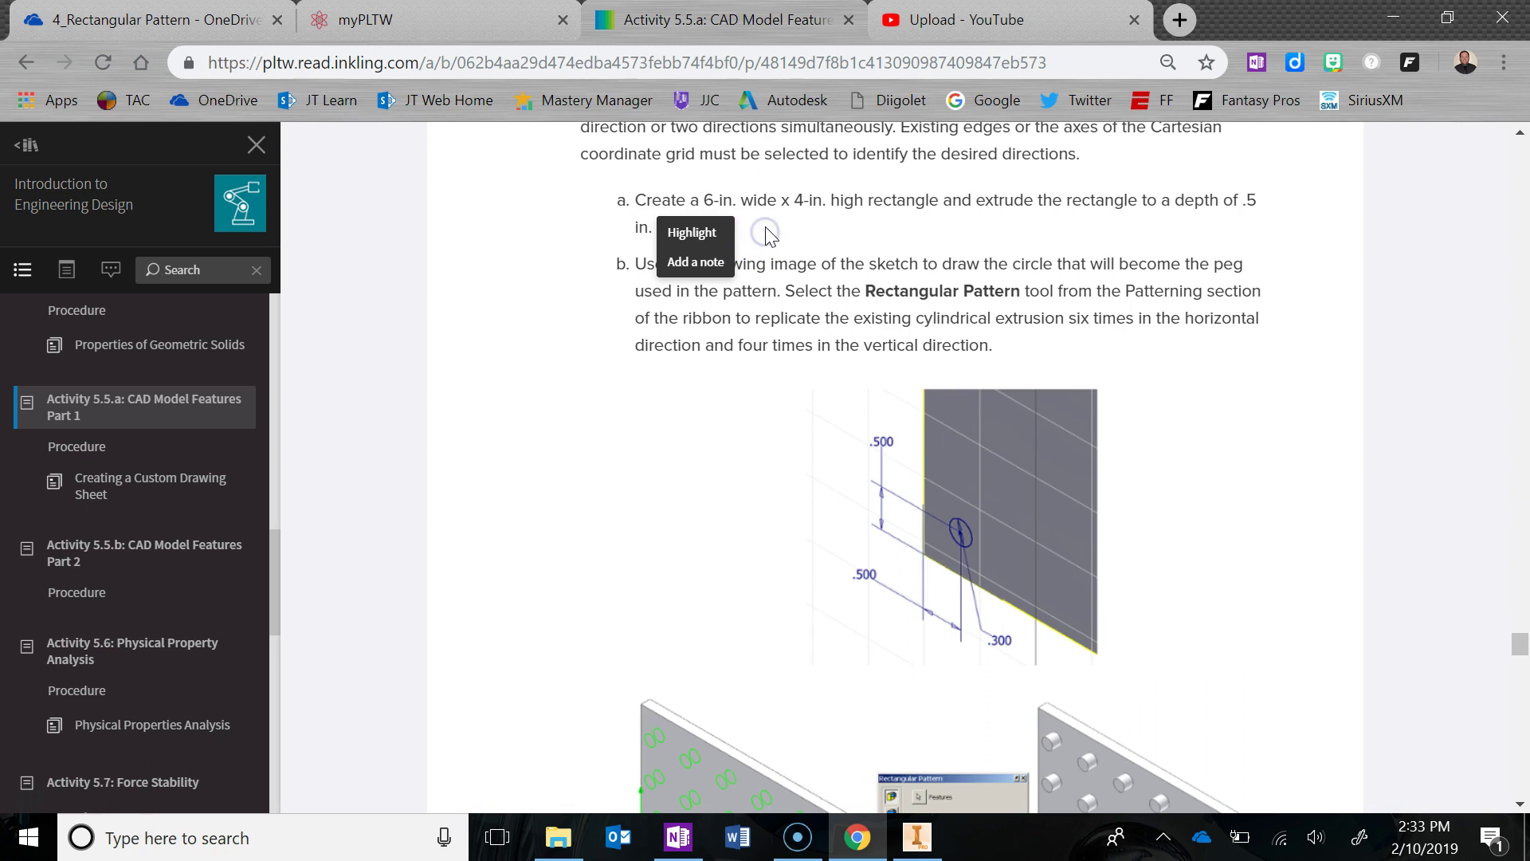
click(886, 514)
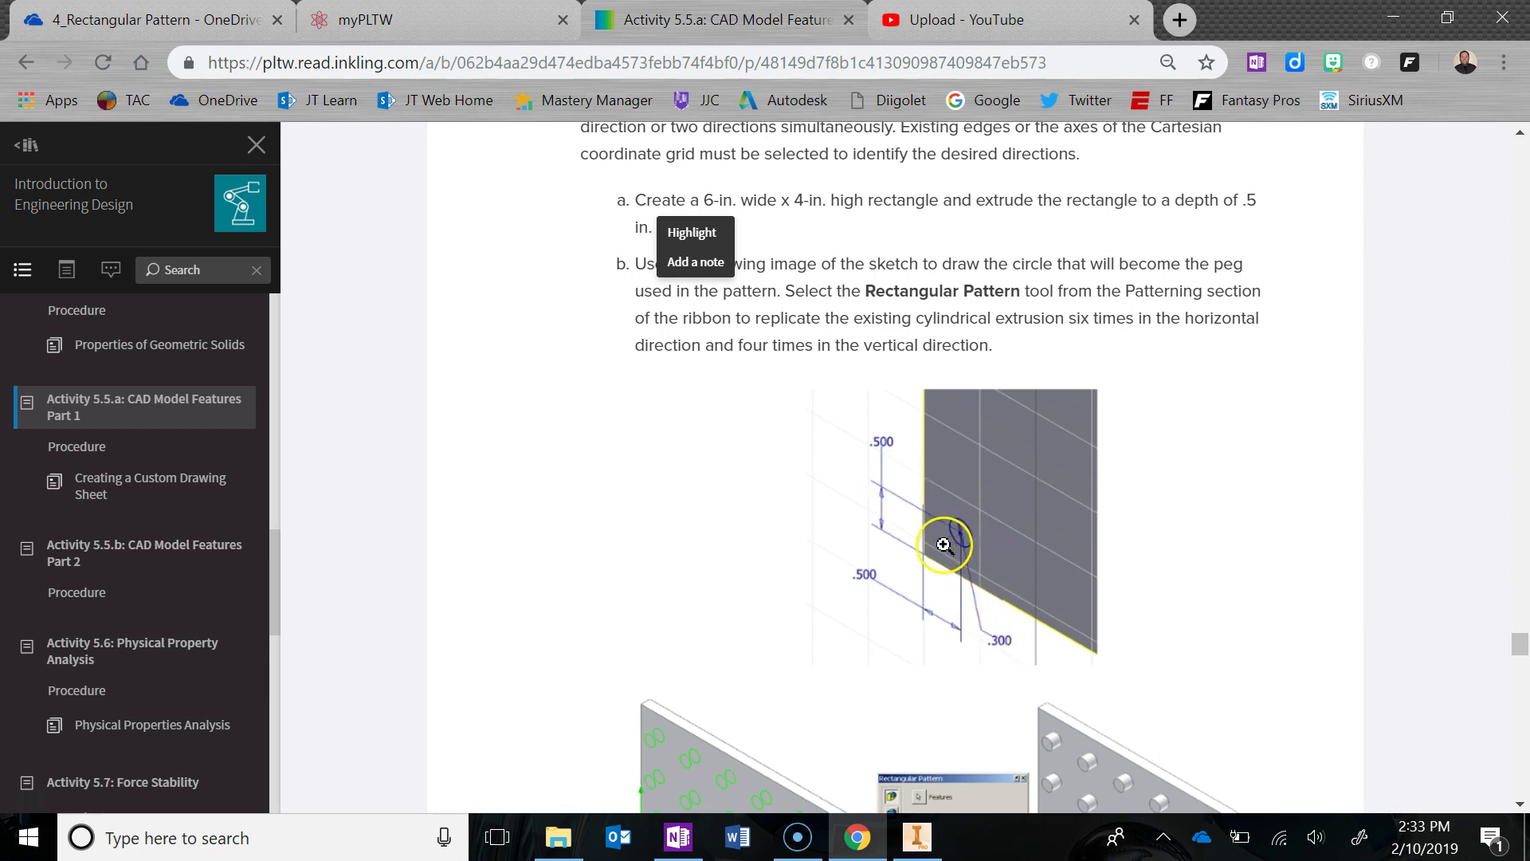
scroll(888, 547, down, 5)
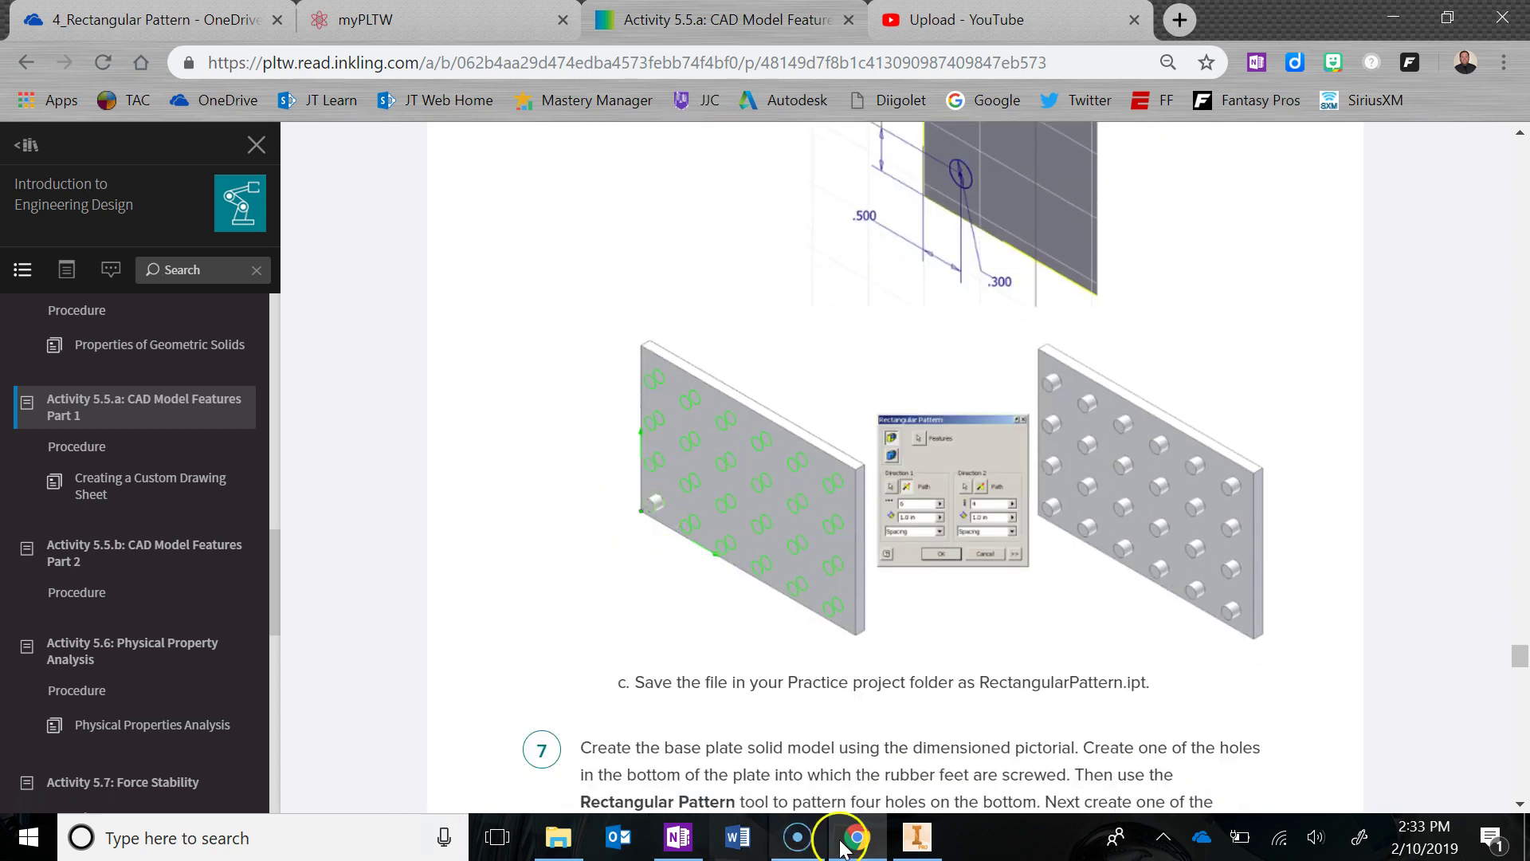
mouse_move(917, 846)
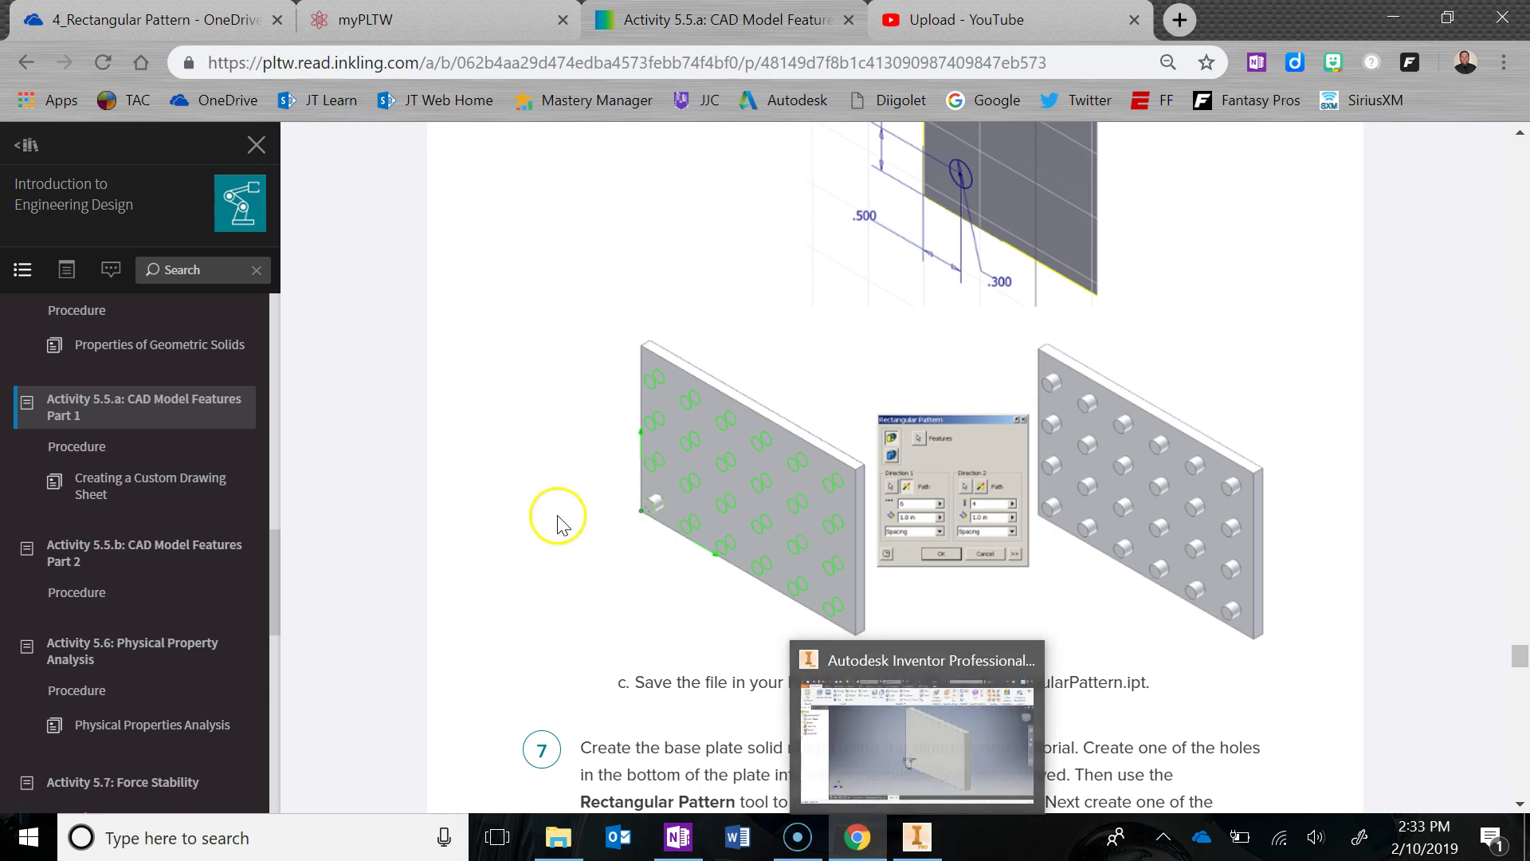
scroll(563, 529, up, 6)
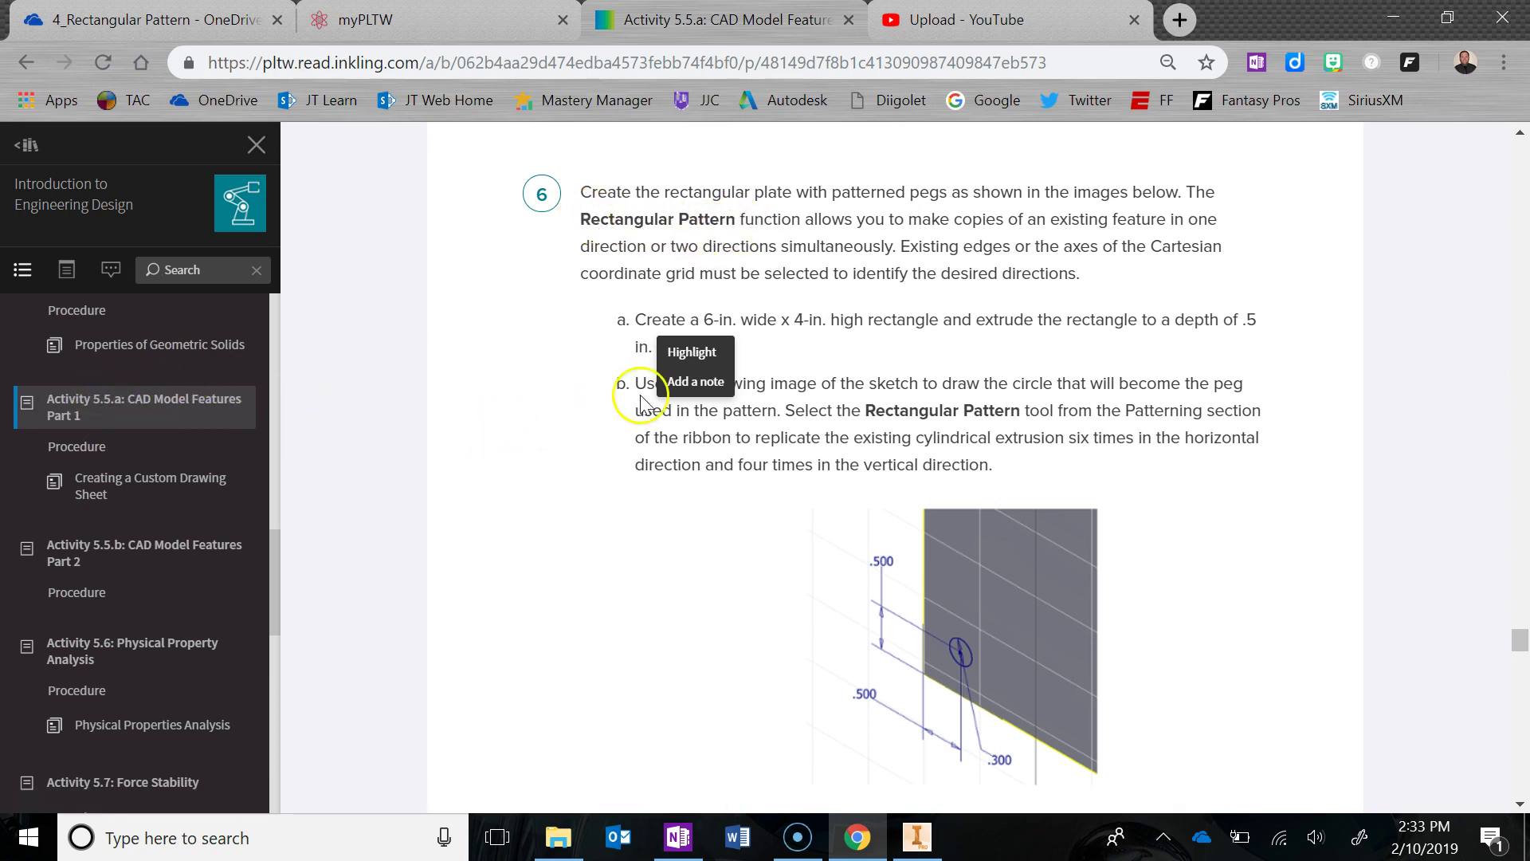
Step: Switch to Inventor and extrude the sketched circle on the plate's front face outward by 0.3 in to form the peg
click(1400, 14)
click(918, 838)
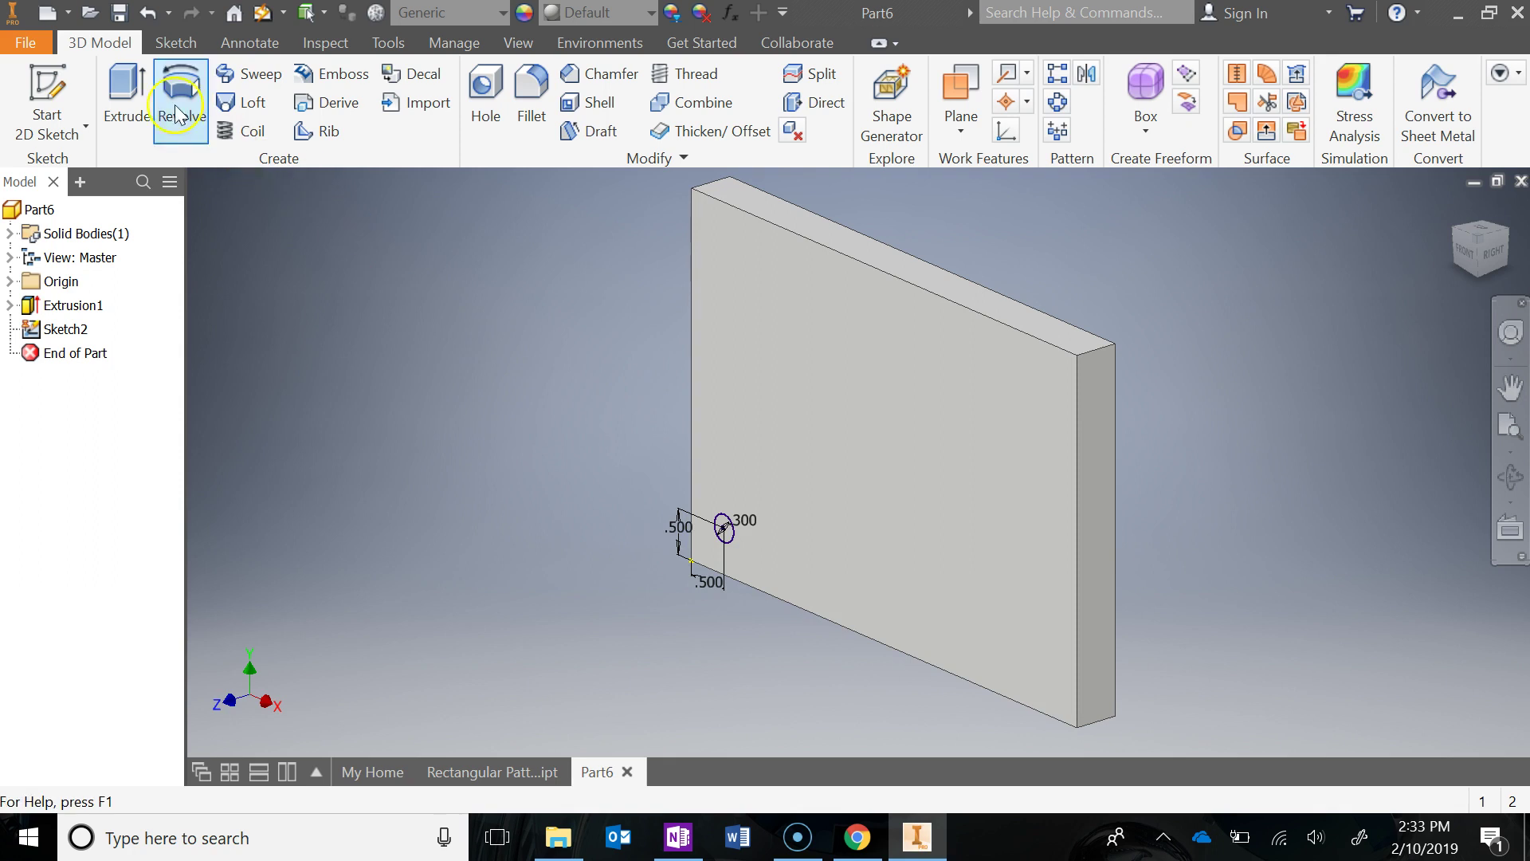
click(127, 97)
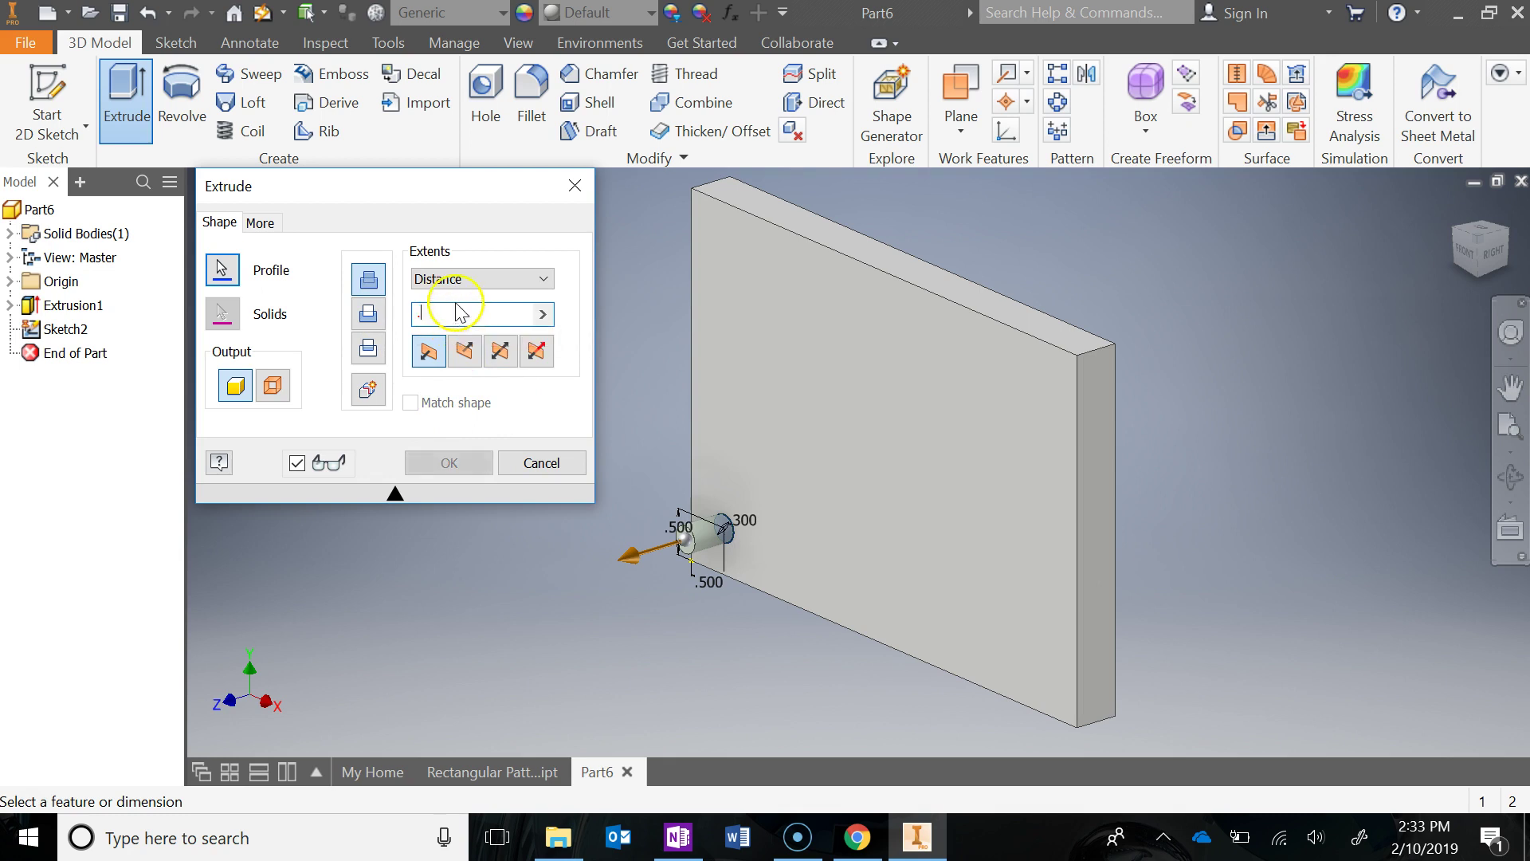
text(.3)
click(449, 463)
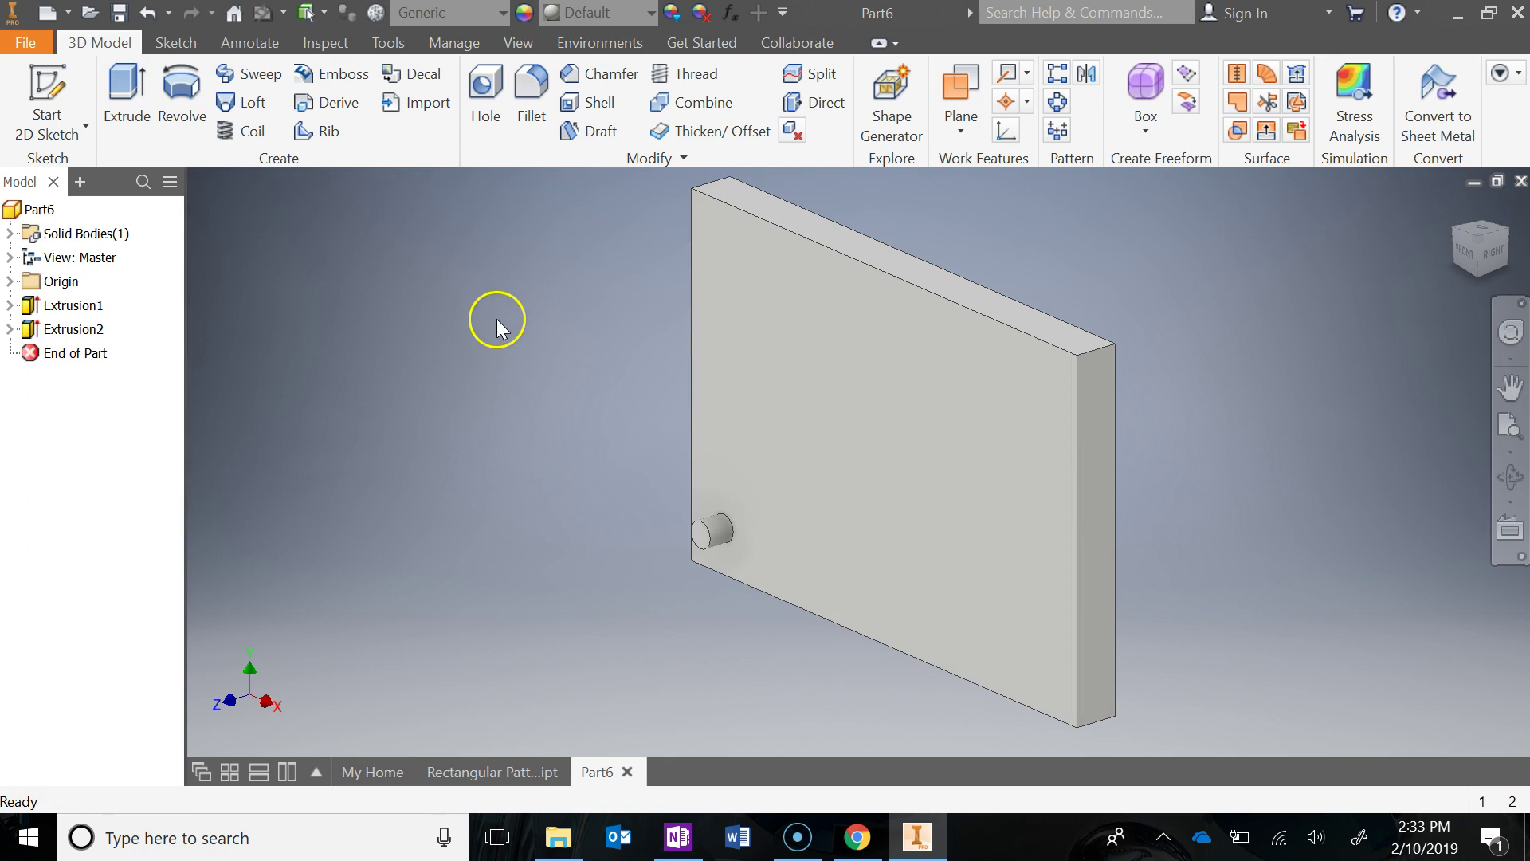
Step: Start a Rectangular Pattern and choose the cylindrical peg extrusion as the feature to repeat
middle_drag(497, 320, 437, 339)
middle_drag(514, 369, 506, 354)
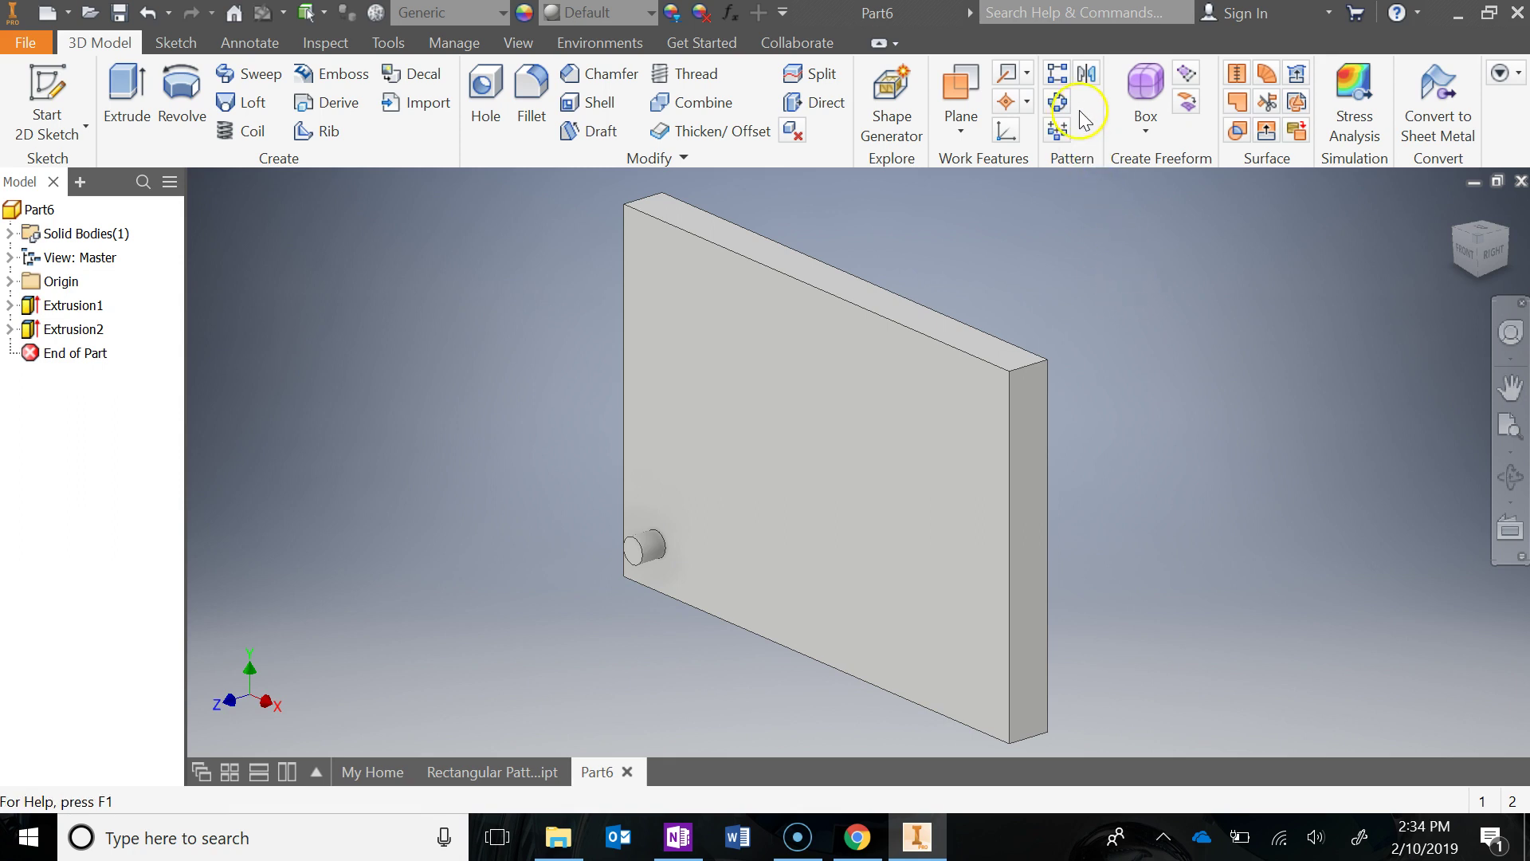
click(1059, 70)
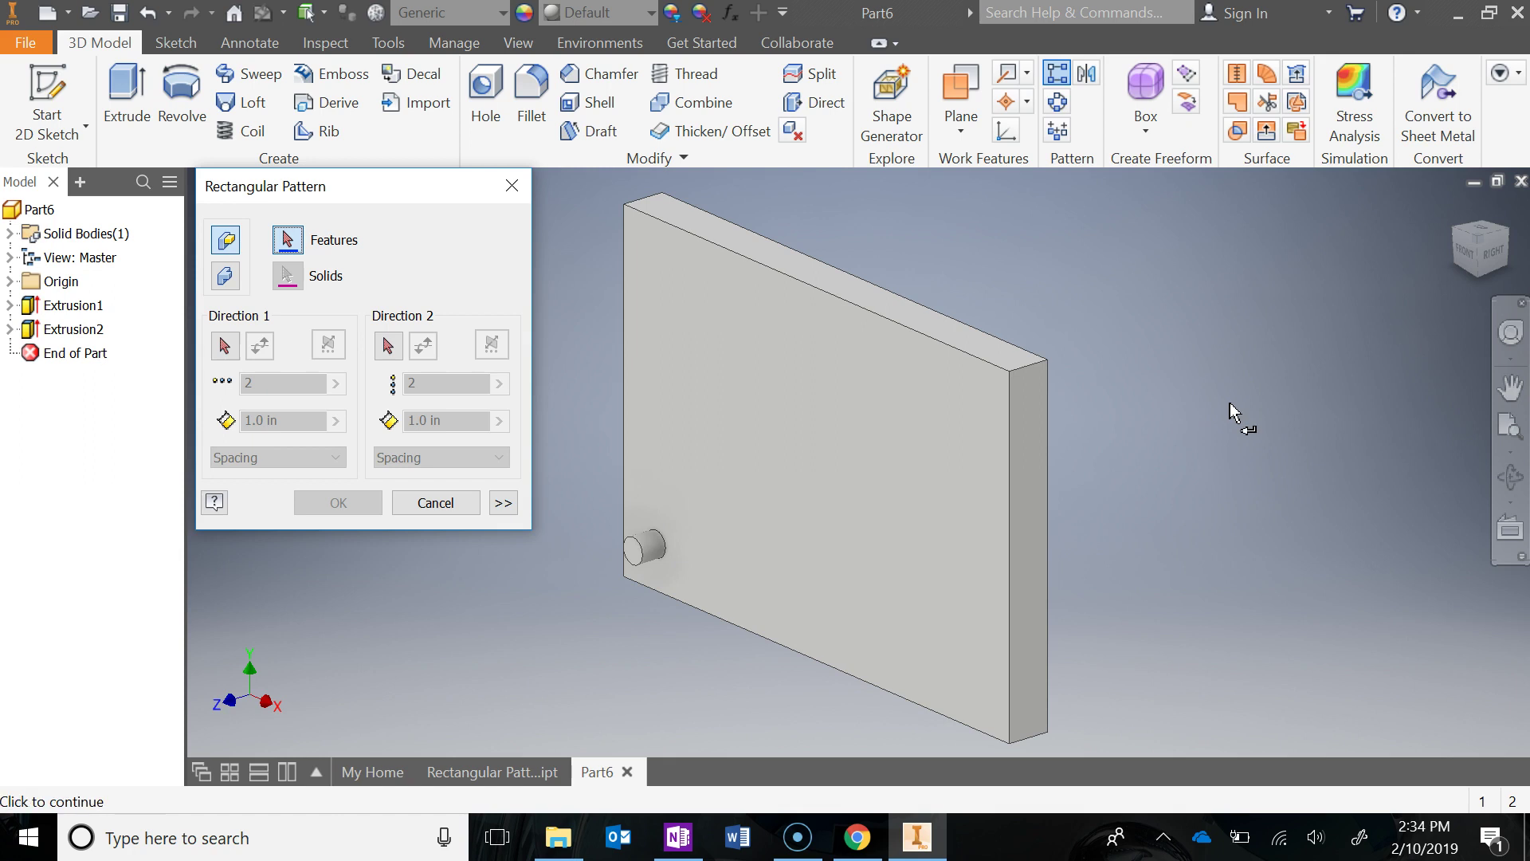
click(1230, 403)
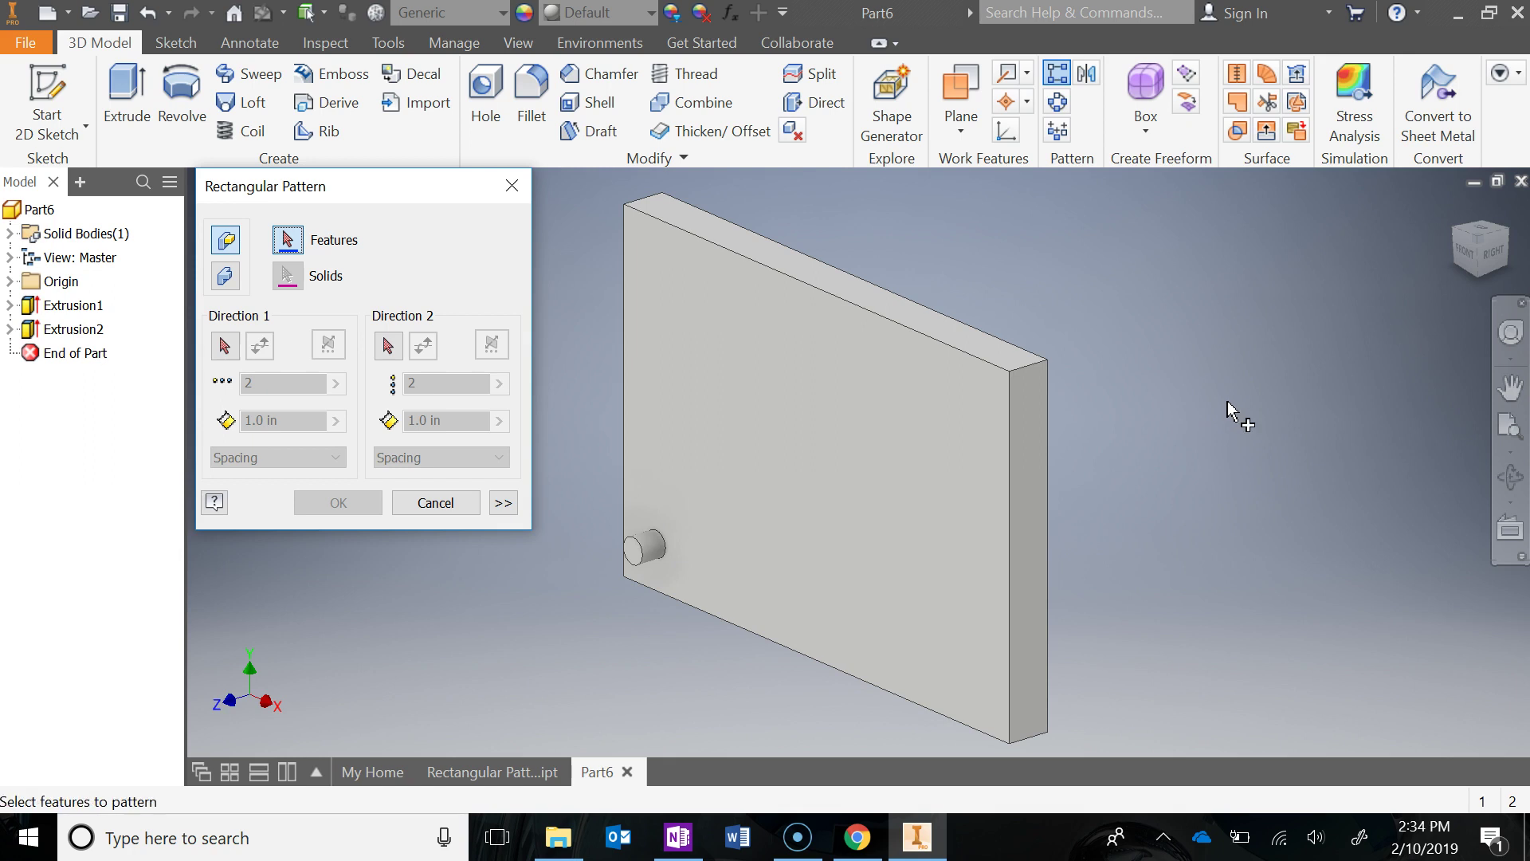
click(263, 406)
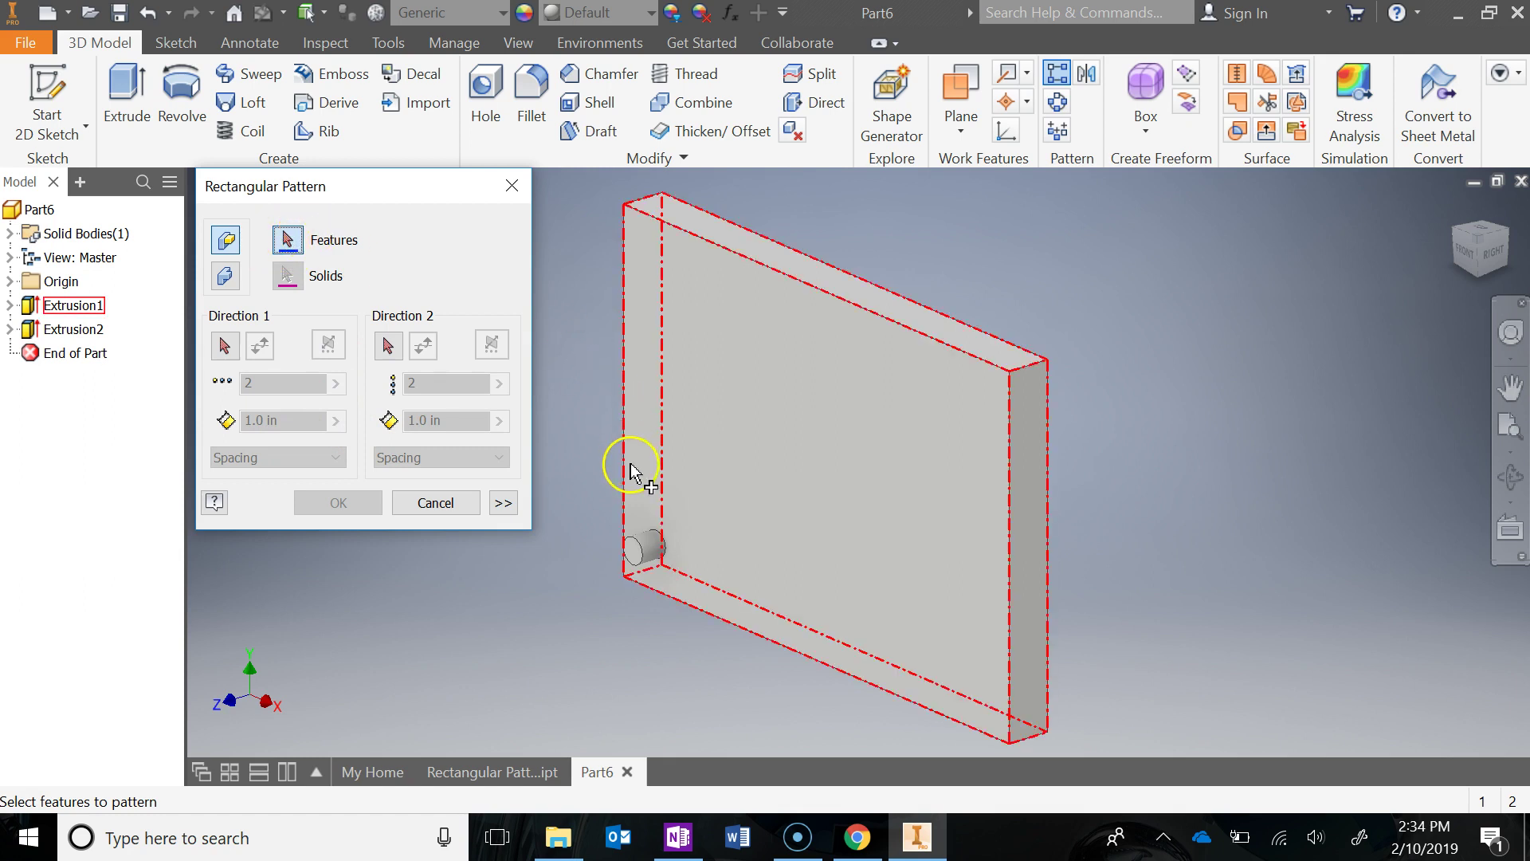
click(639, 545)
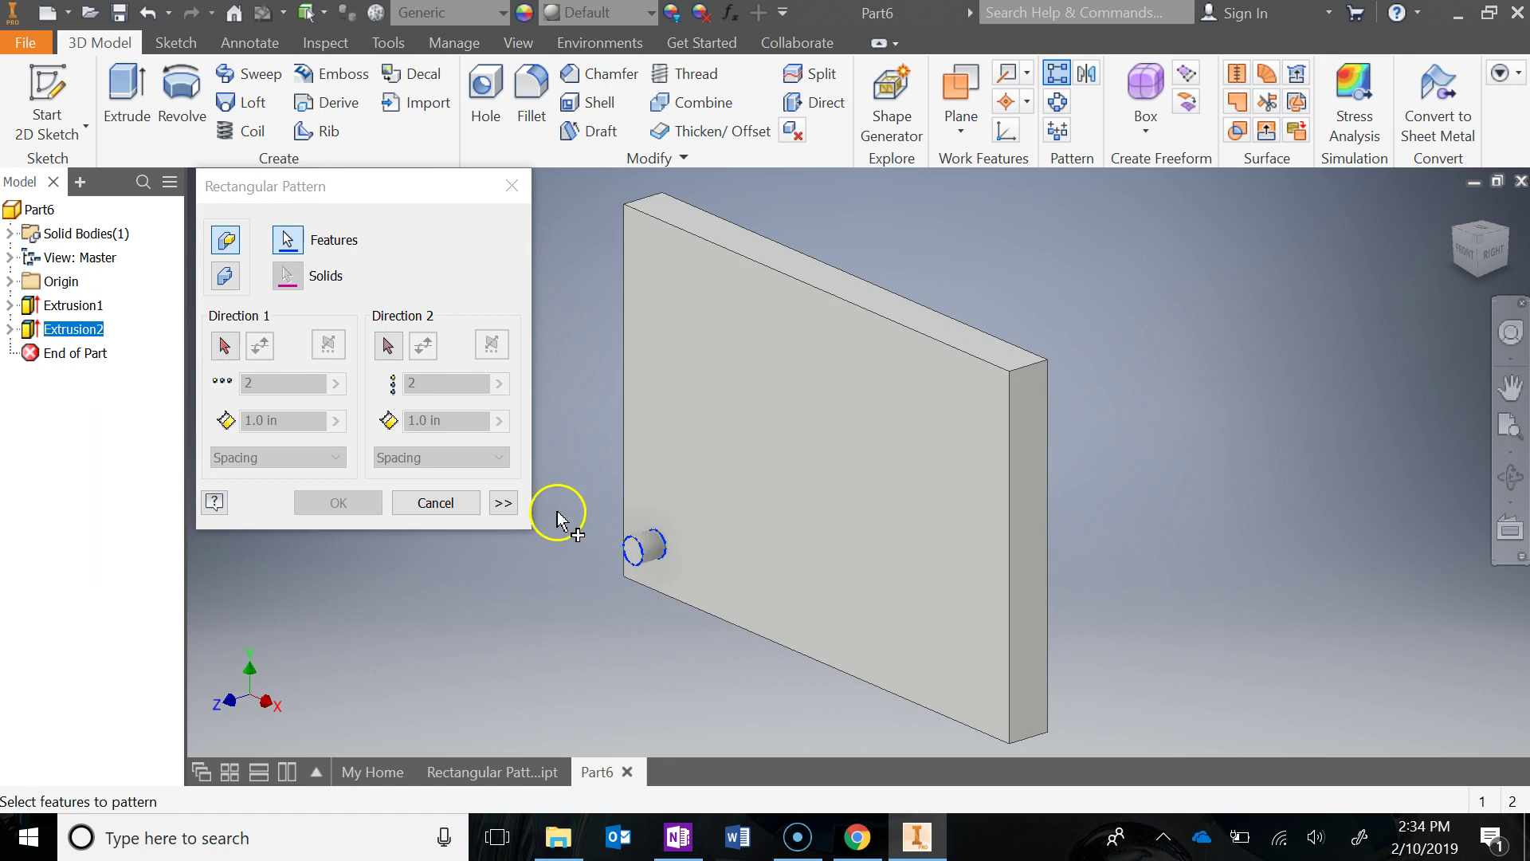
Step: Set the first pattern direction along the plate's vertical edge with 4 instances
click(226, 347)
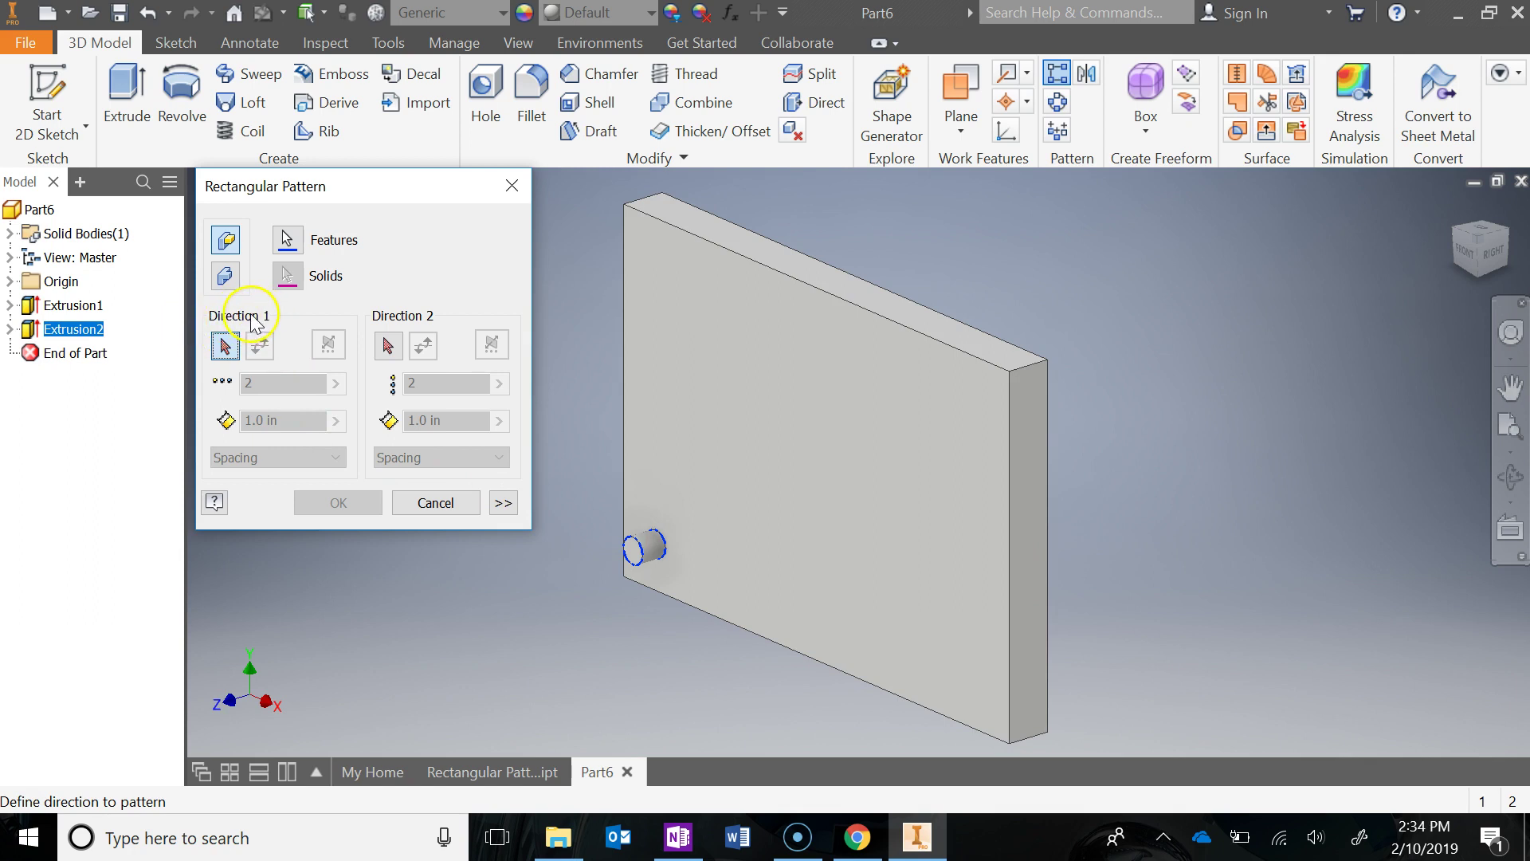
click(1011, 594)
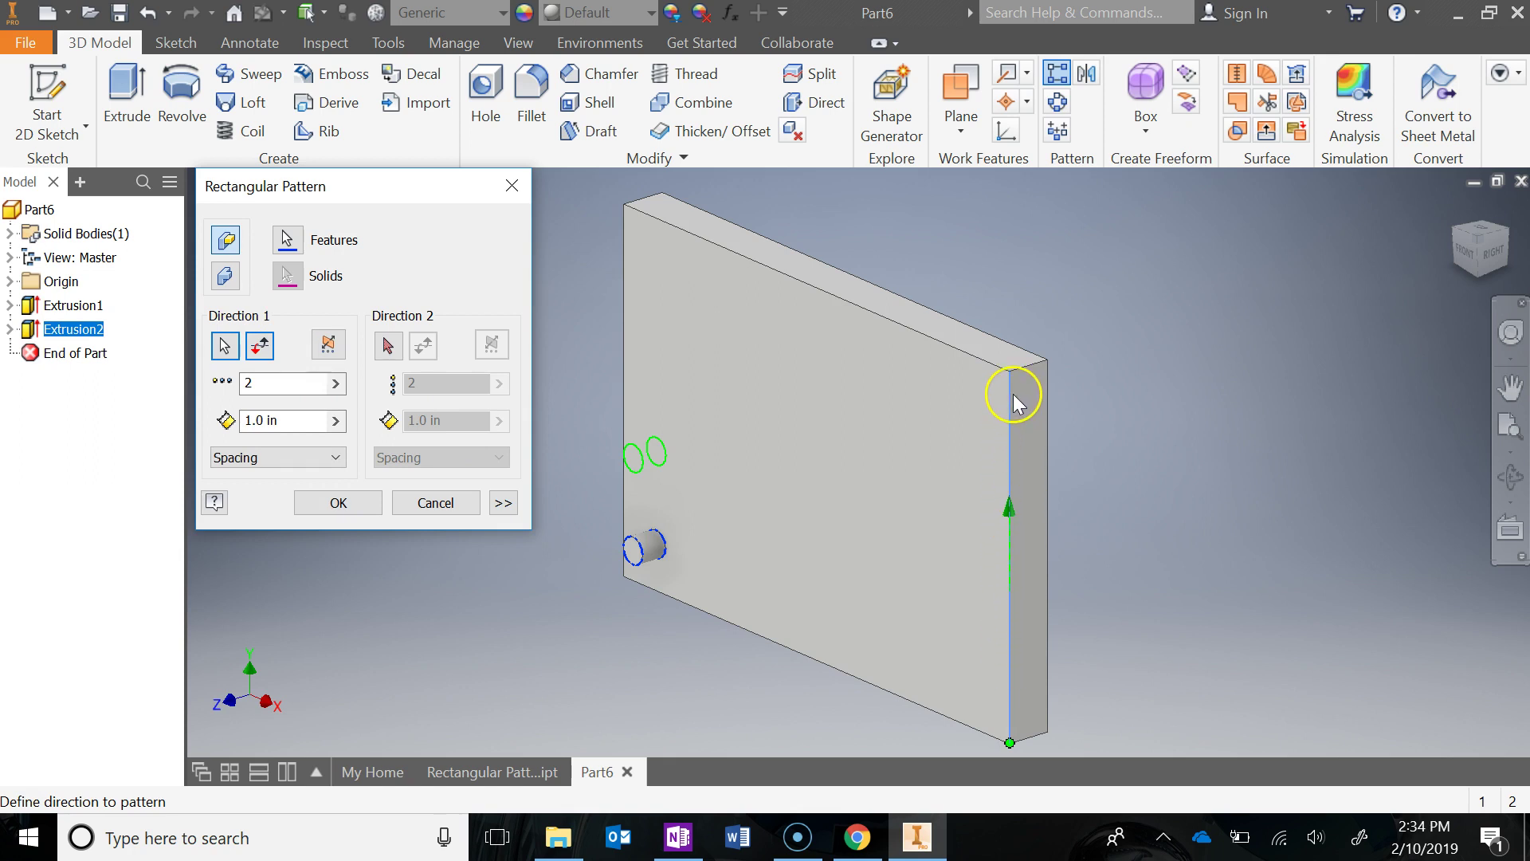
double_click(239, 383)
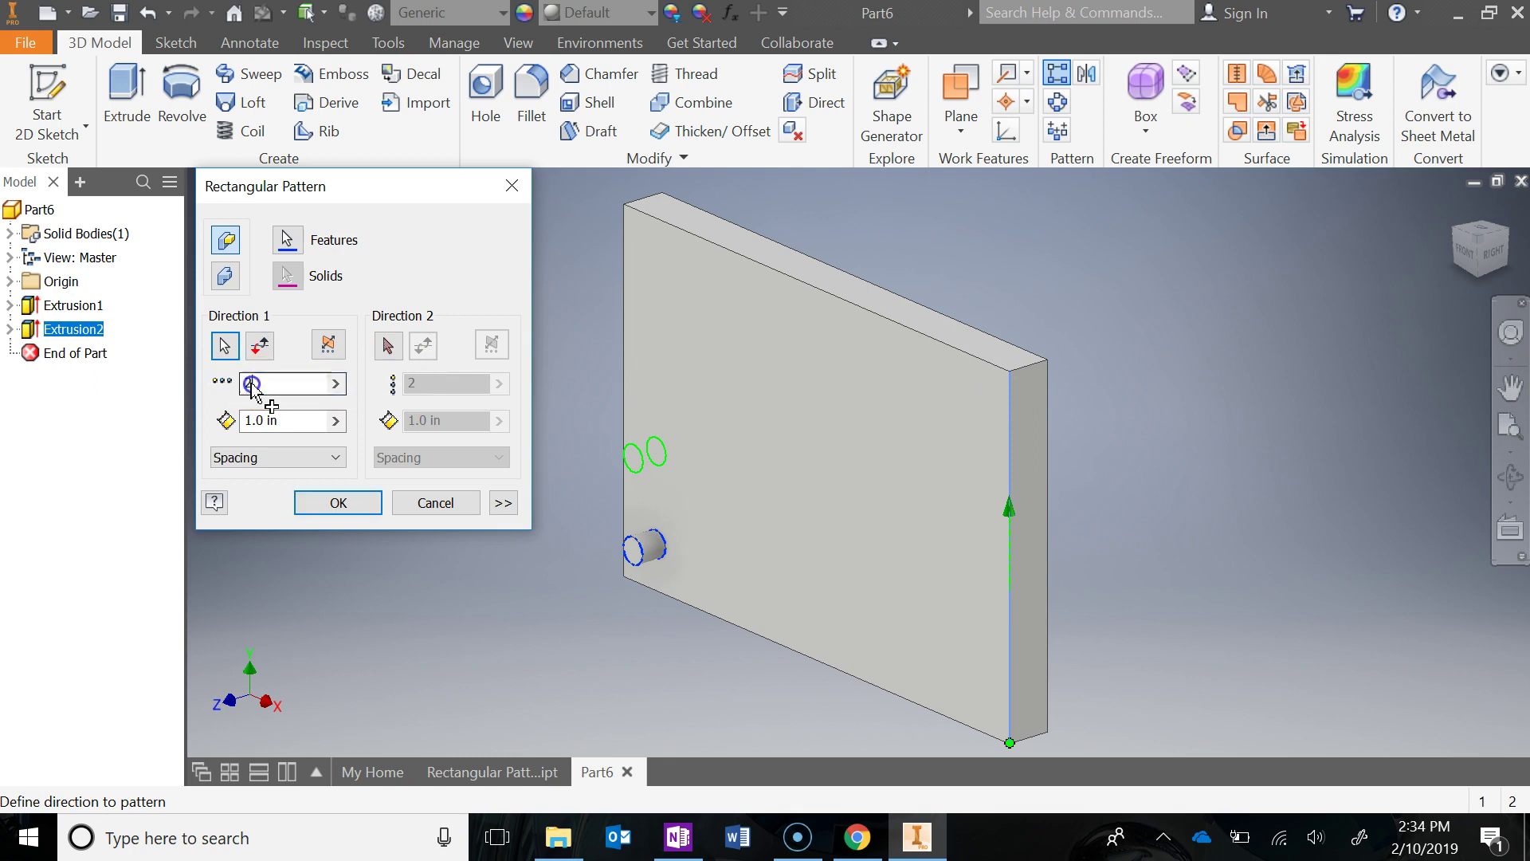
text(4)
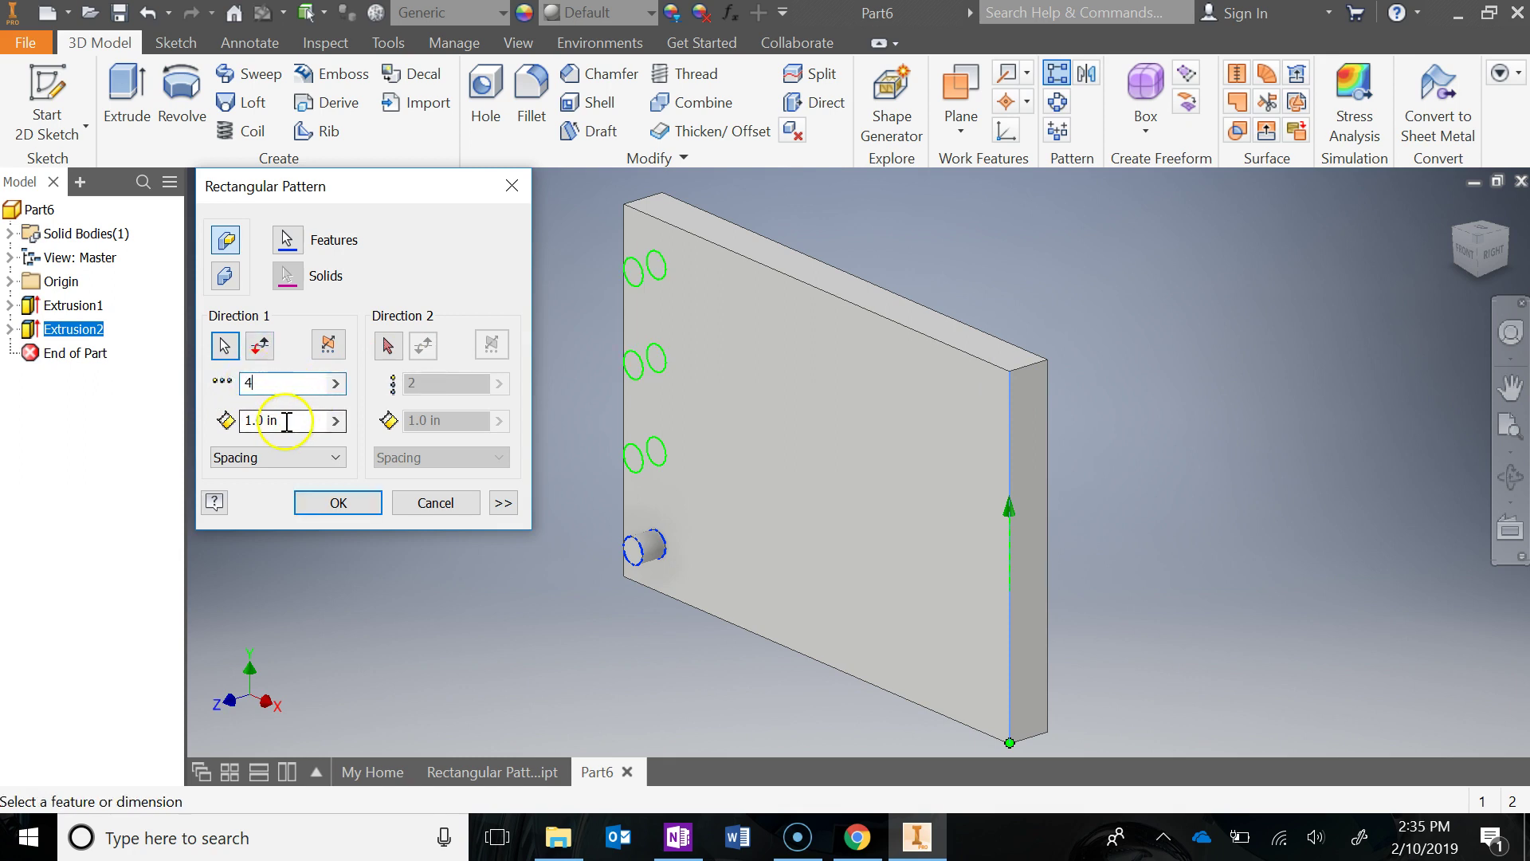
Step: Check the spacing values in the activity's Rectangular Pattern reference image in the browser, and return to the model
click(859, 834)
scroll(974, 564, down, 6)
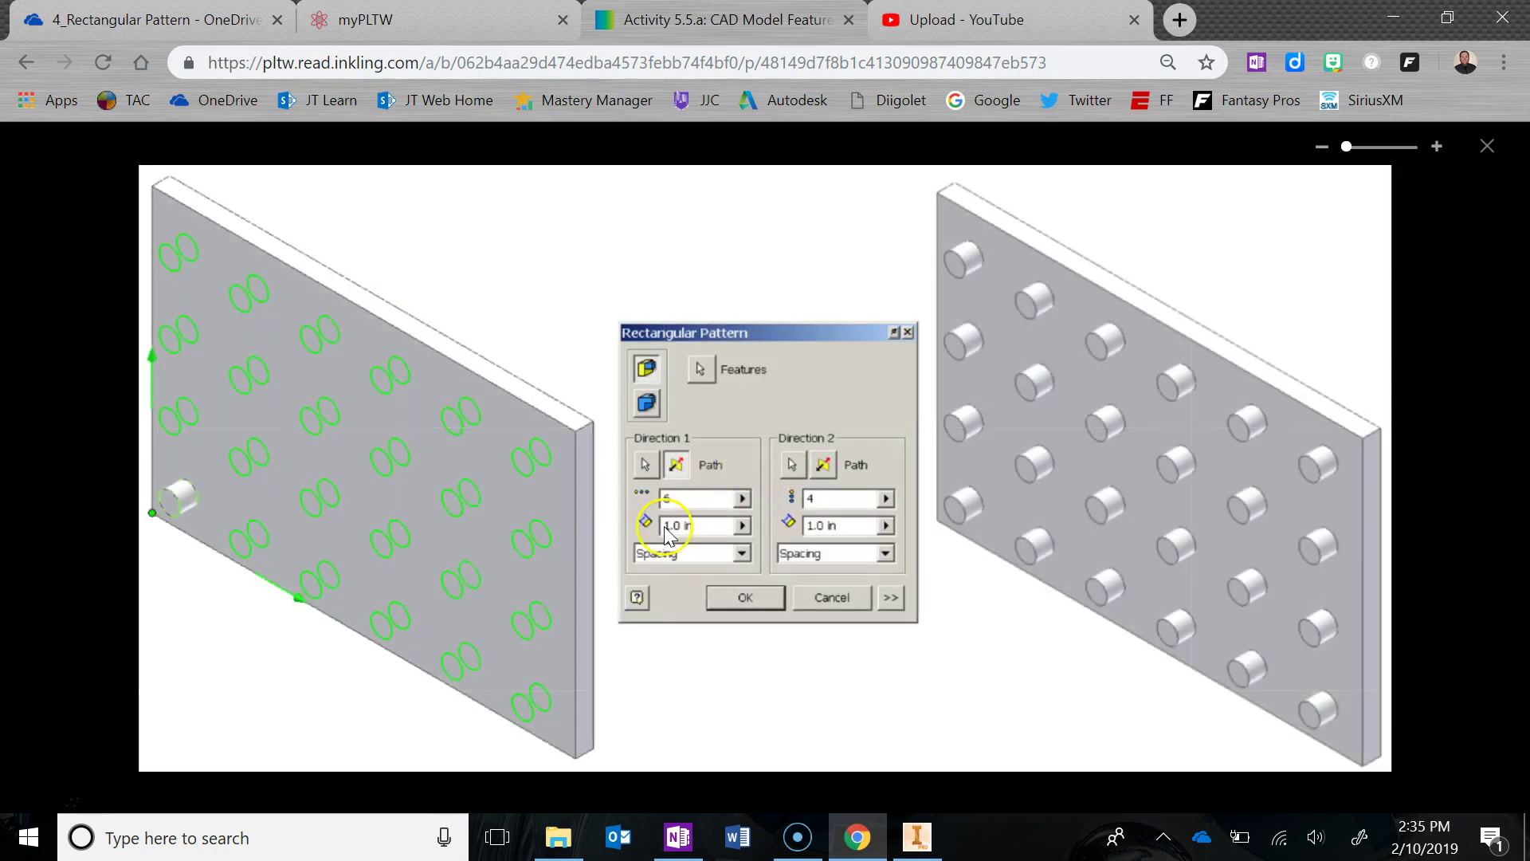
click(1393, 18)
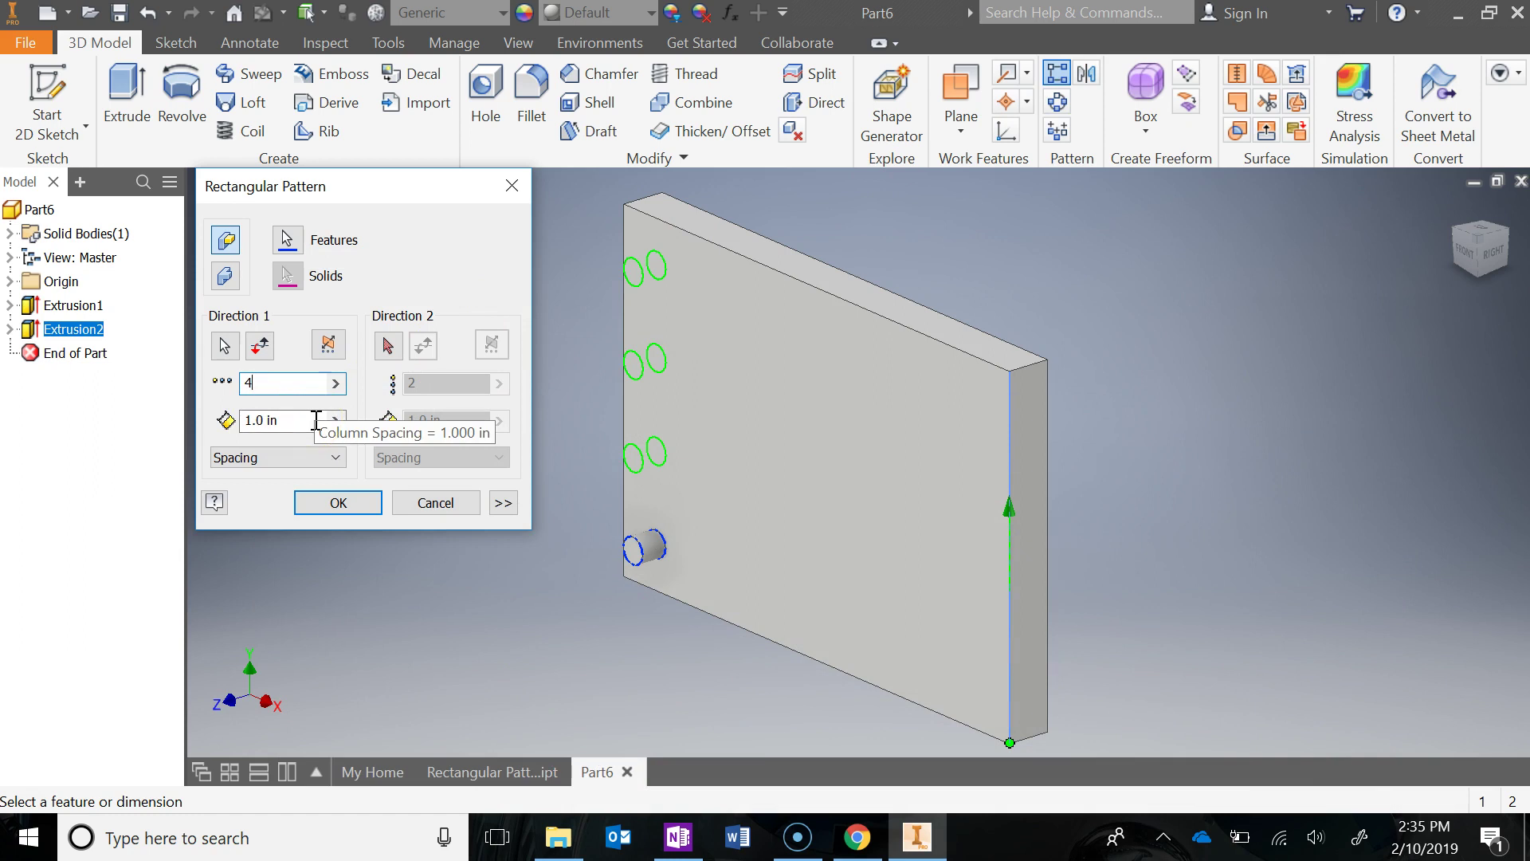
Step: Set the second pattern direction along the plate's long upper edge, flipped to run across the plate, with 6 instances, and create the pattern
click(388, 346)
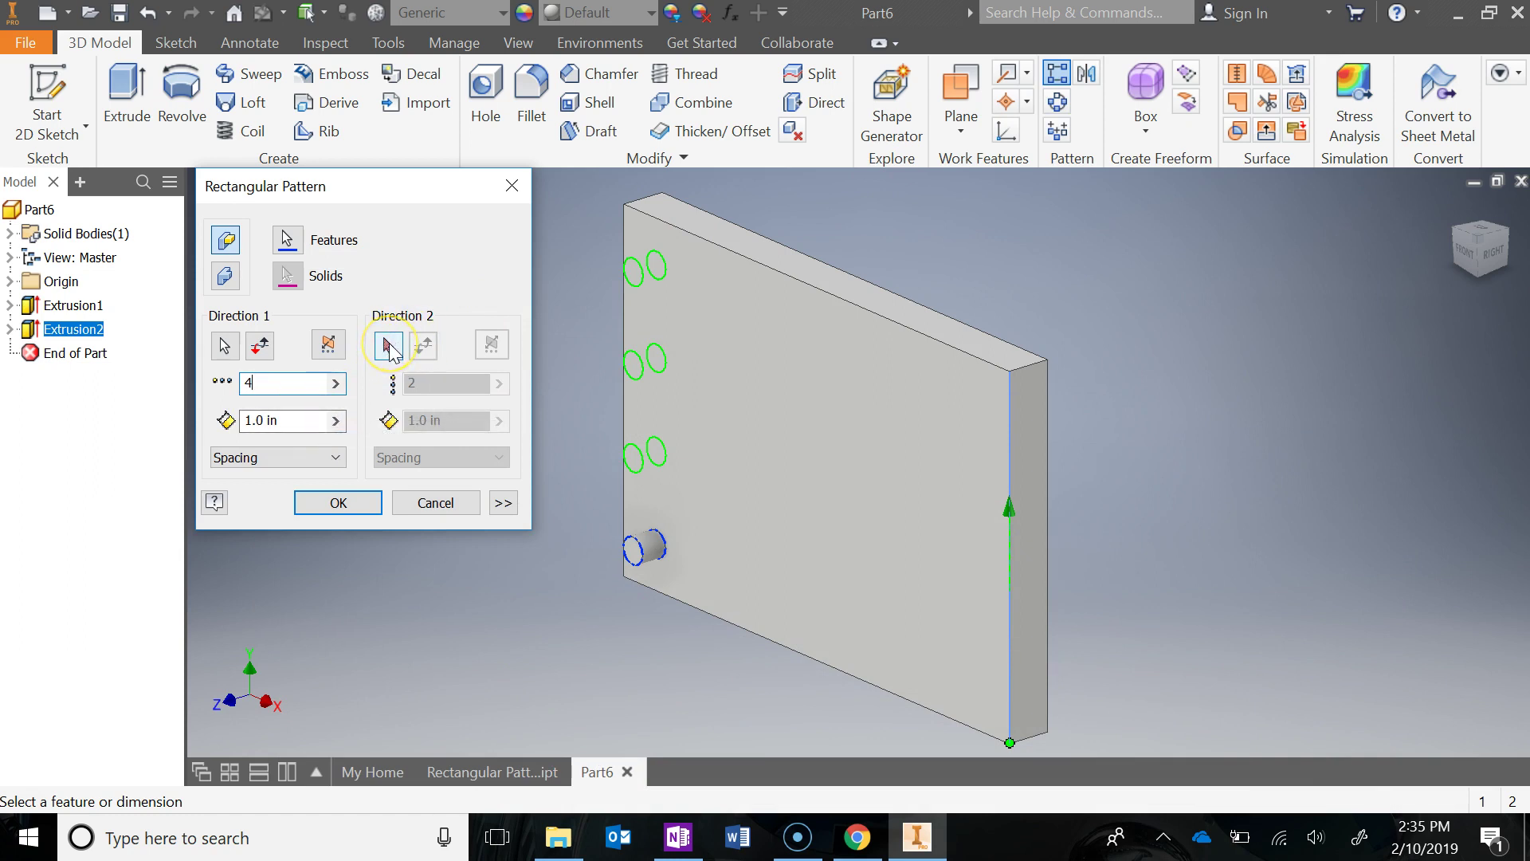
click(741, 267)
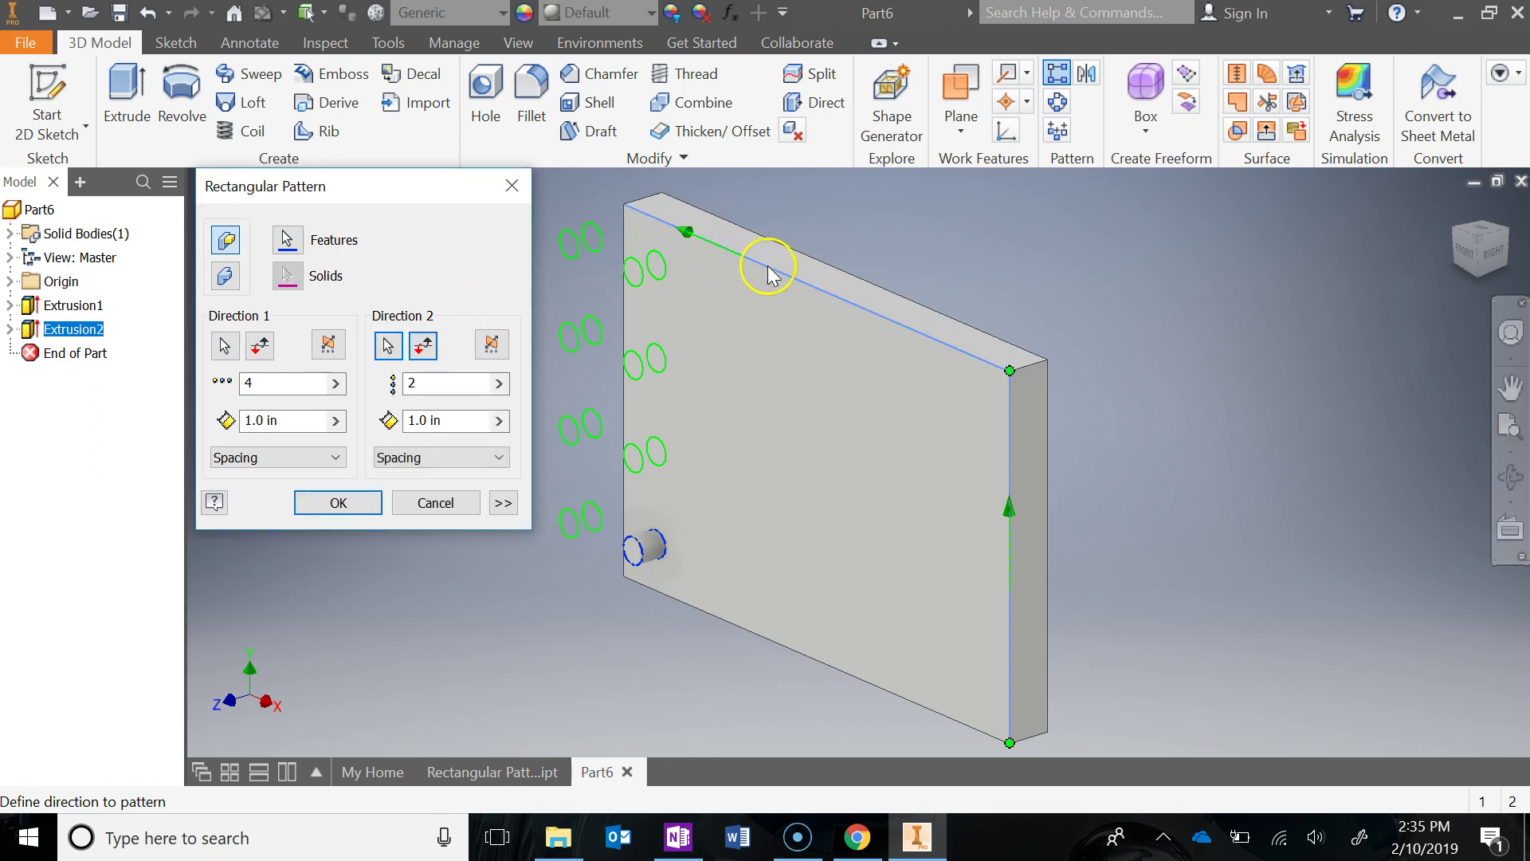
click(425, 347)
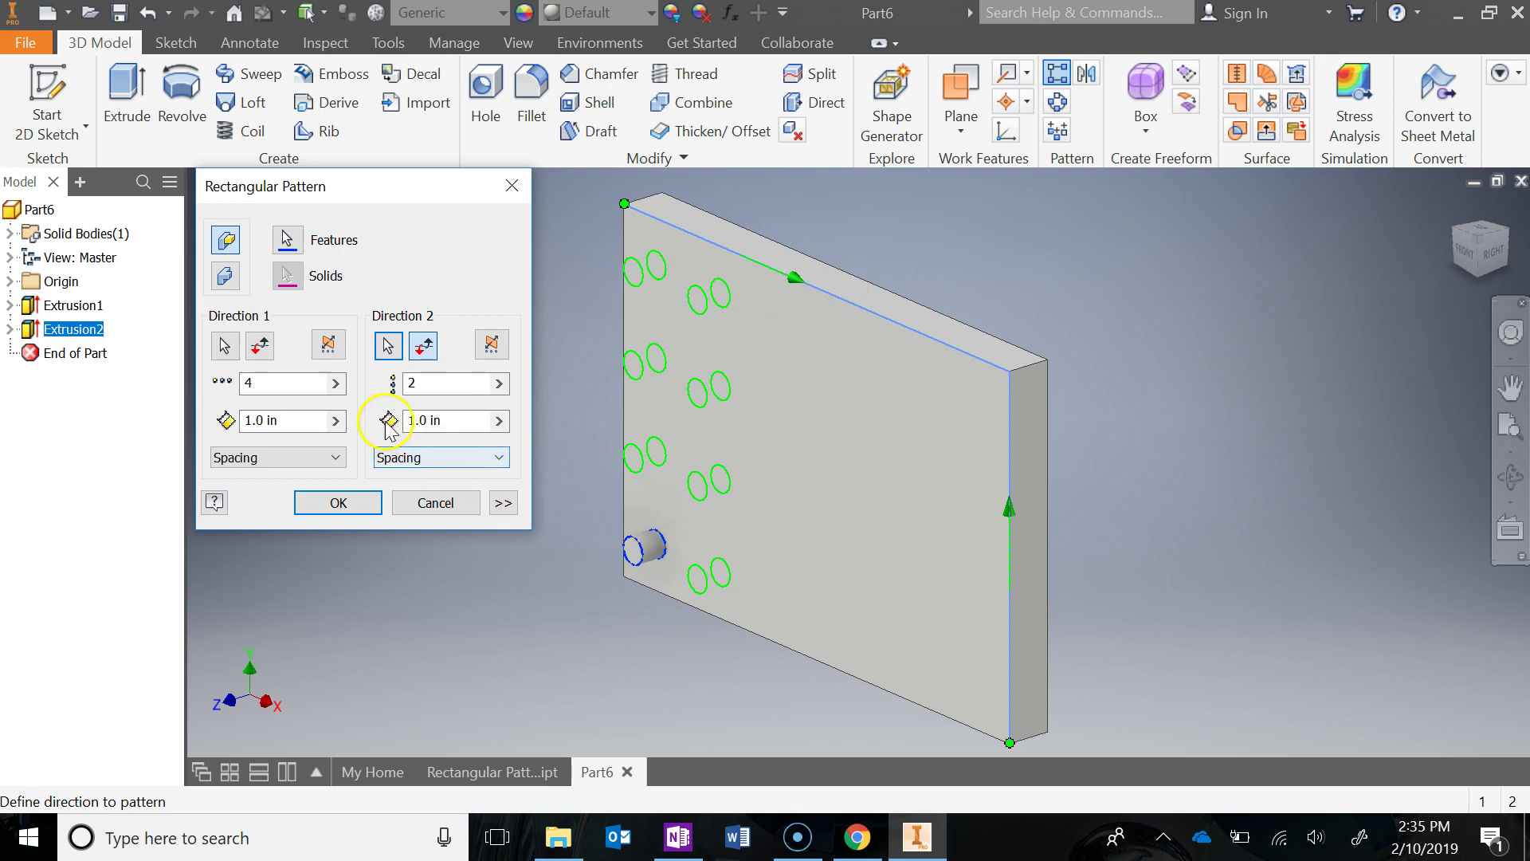
double_click(402, 382)
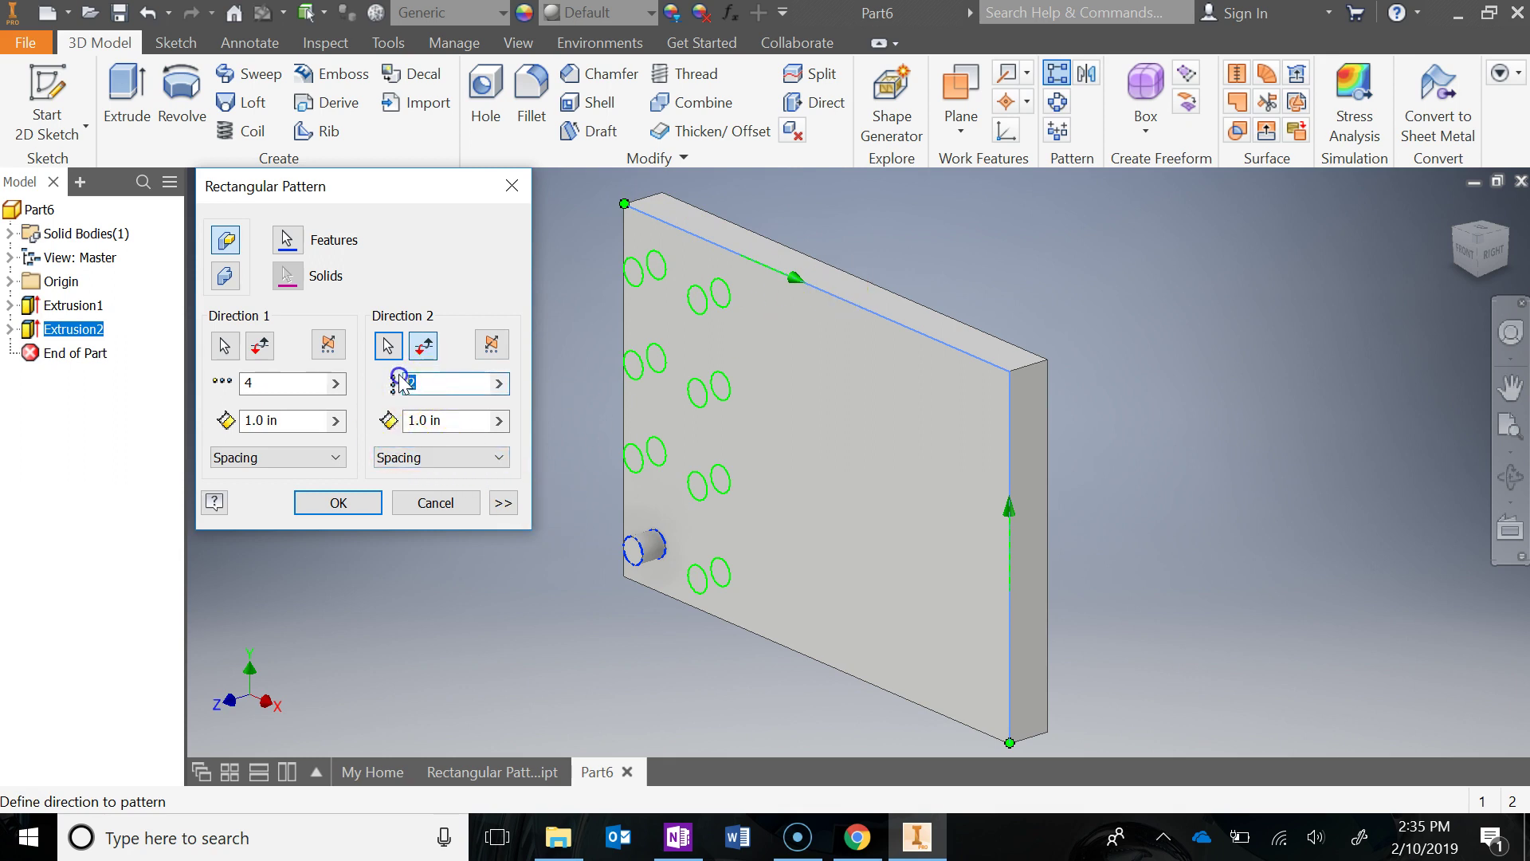
text(6)
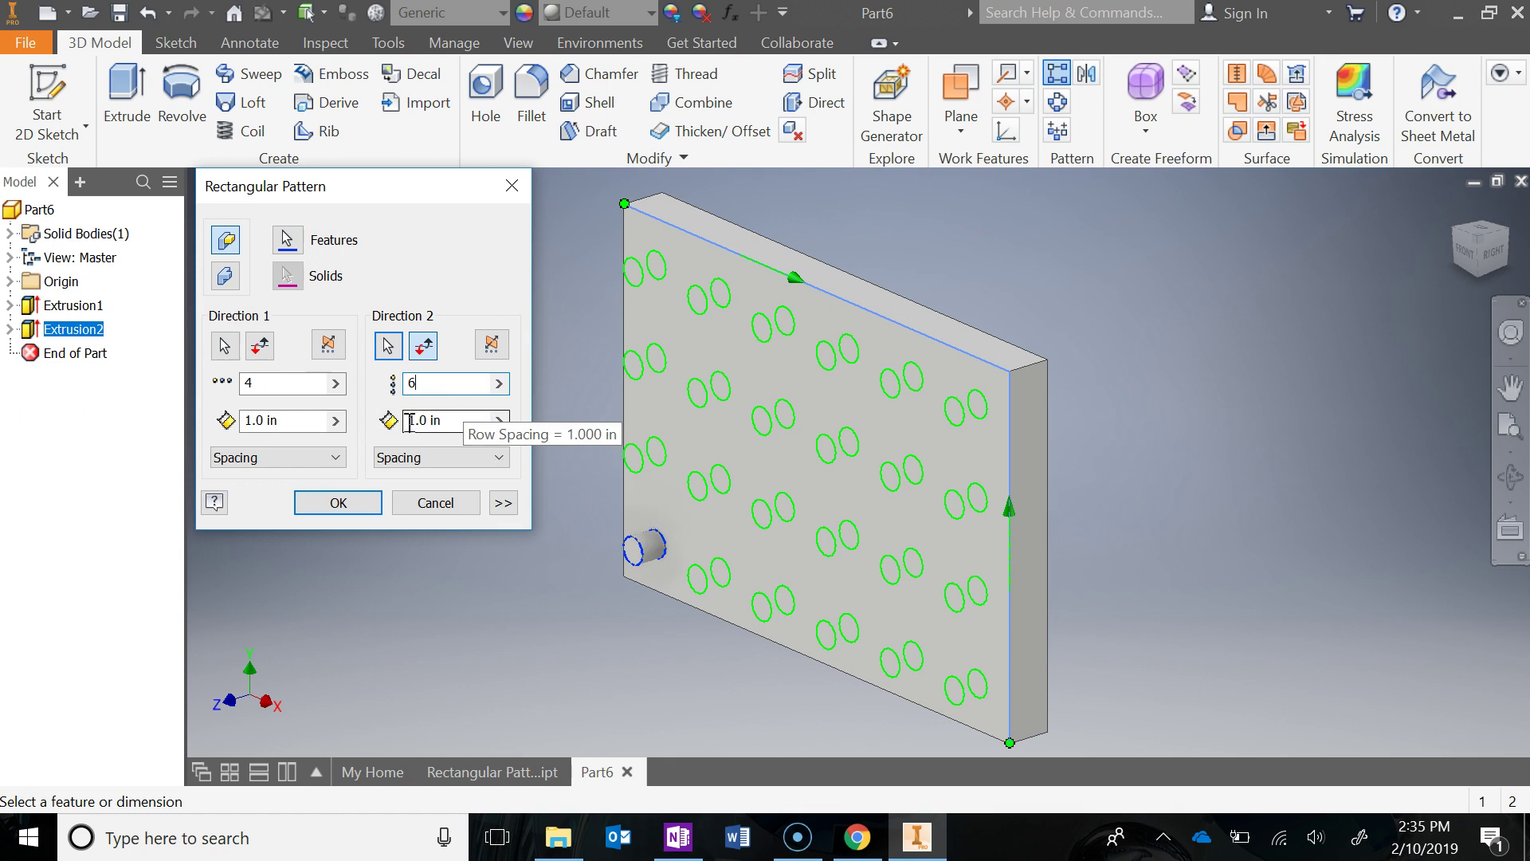
click(340, 503)
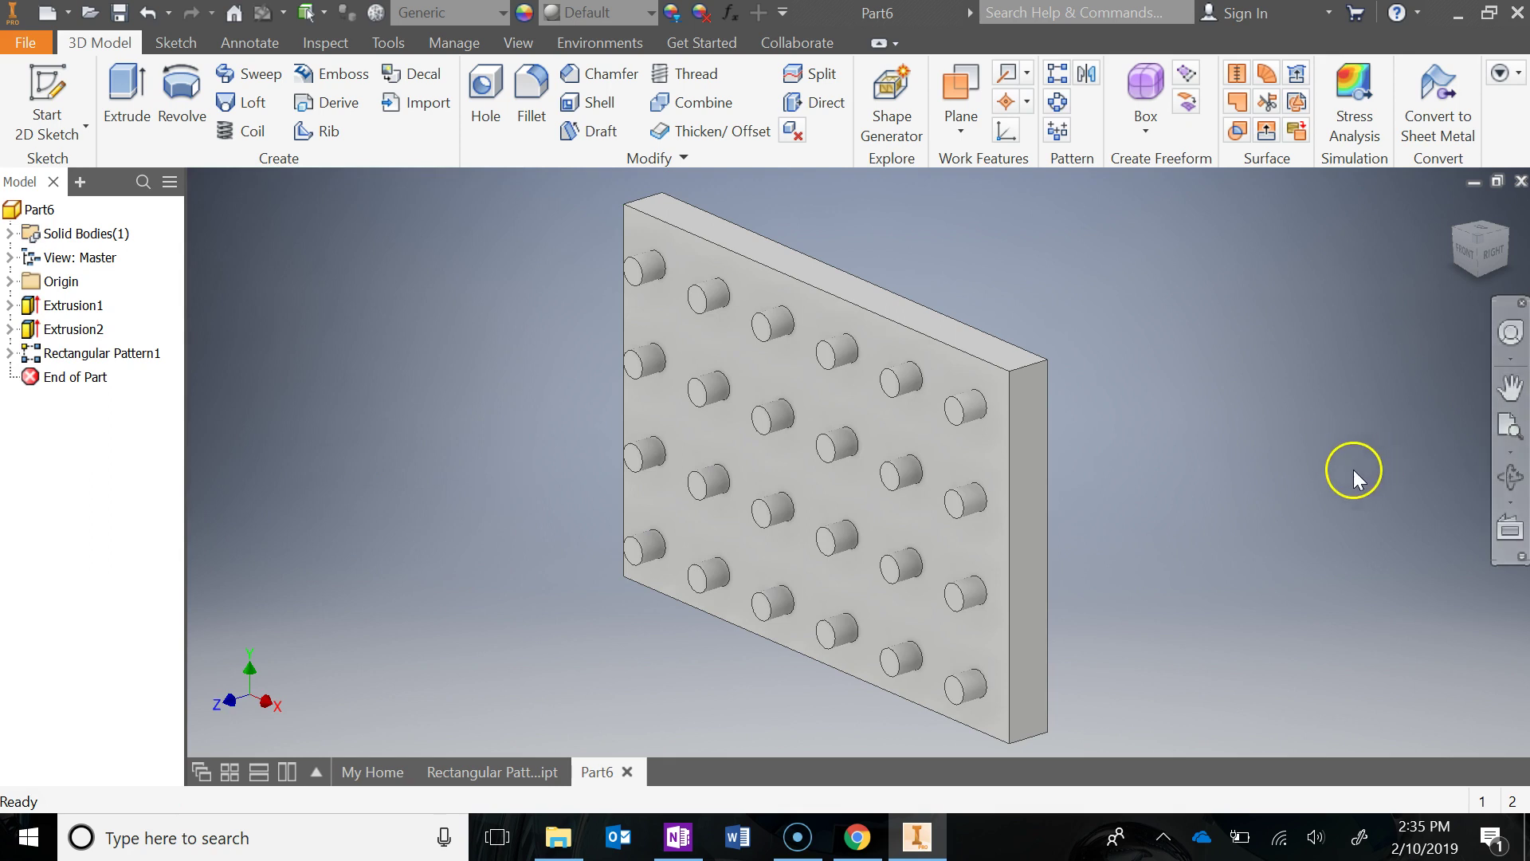
Step: Assign Steel as the part's material and Steel - Polished as its appearance
click(486, 19)
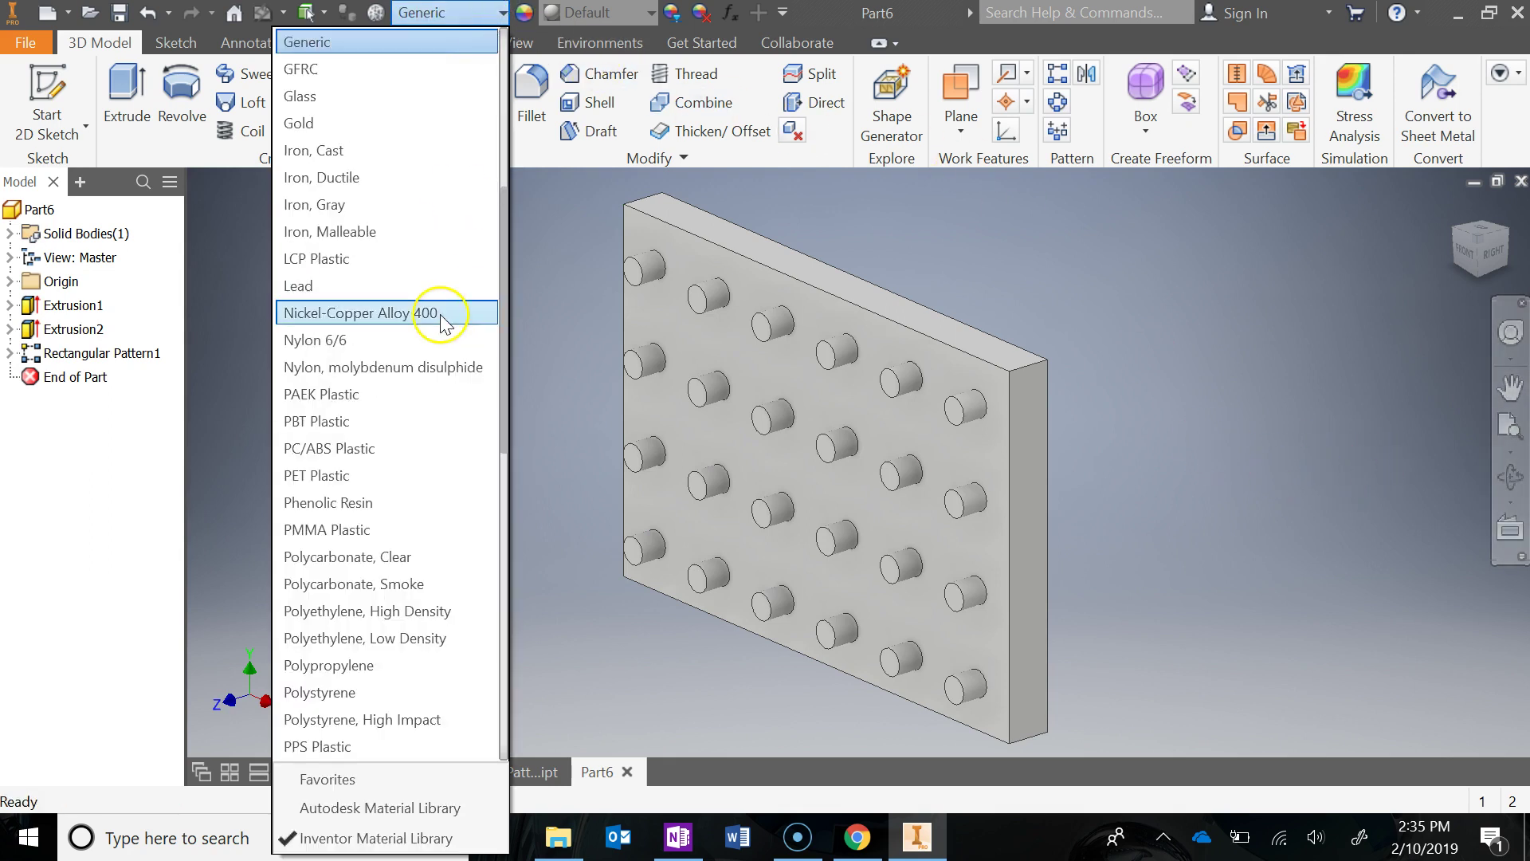
scroll(438, 327, down, 7)
click(384, 503)
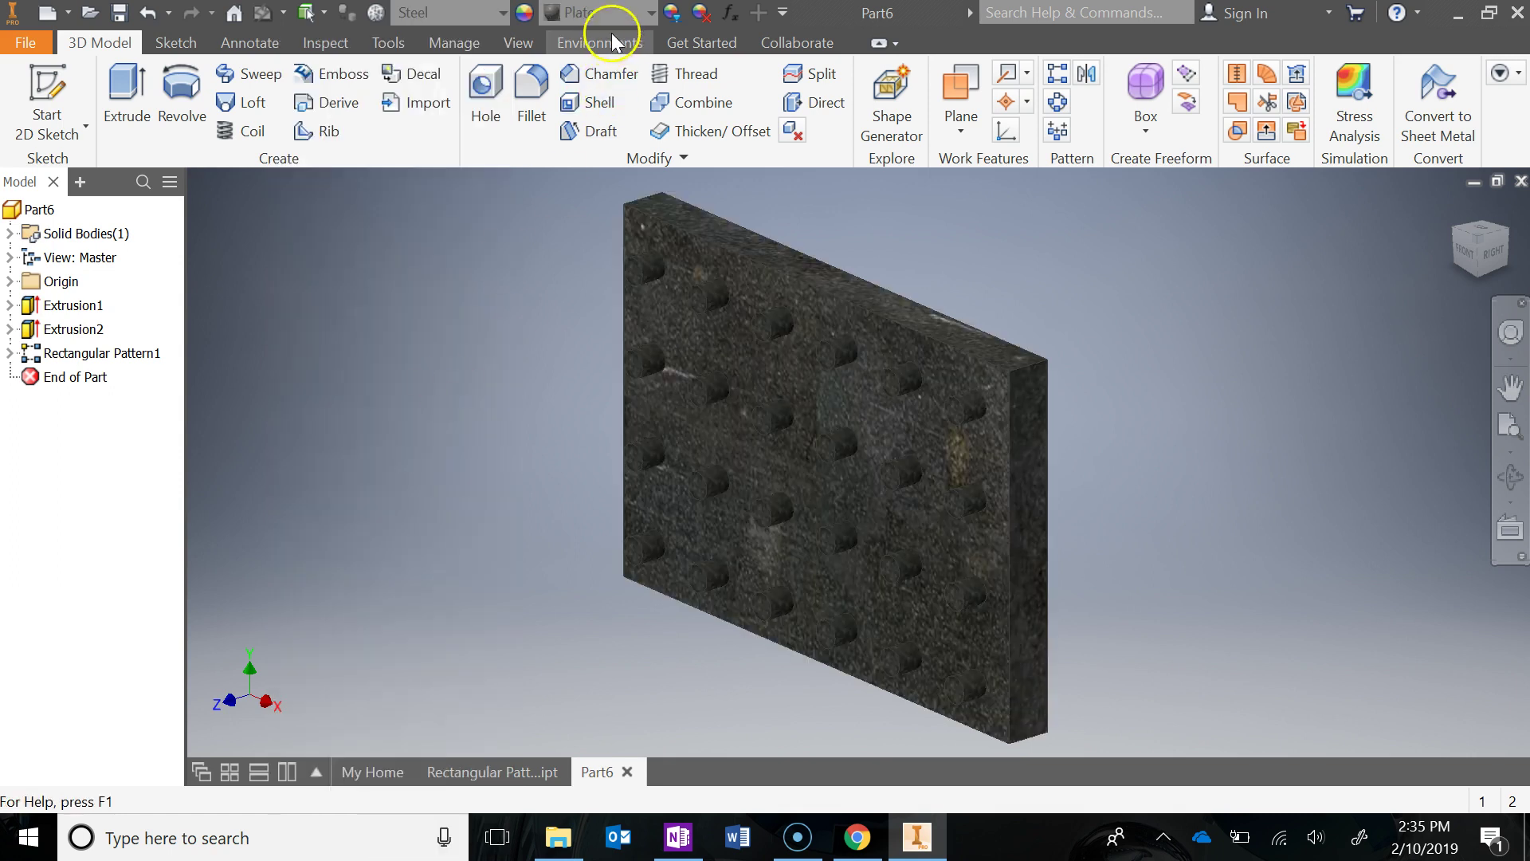
click(613, 12)
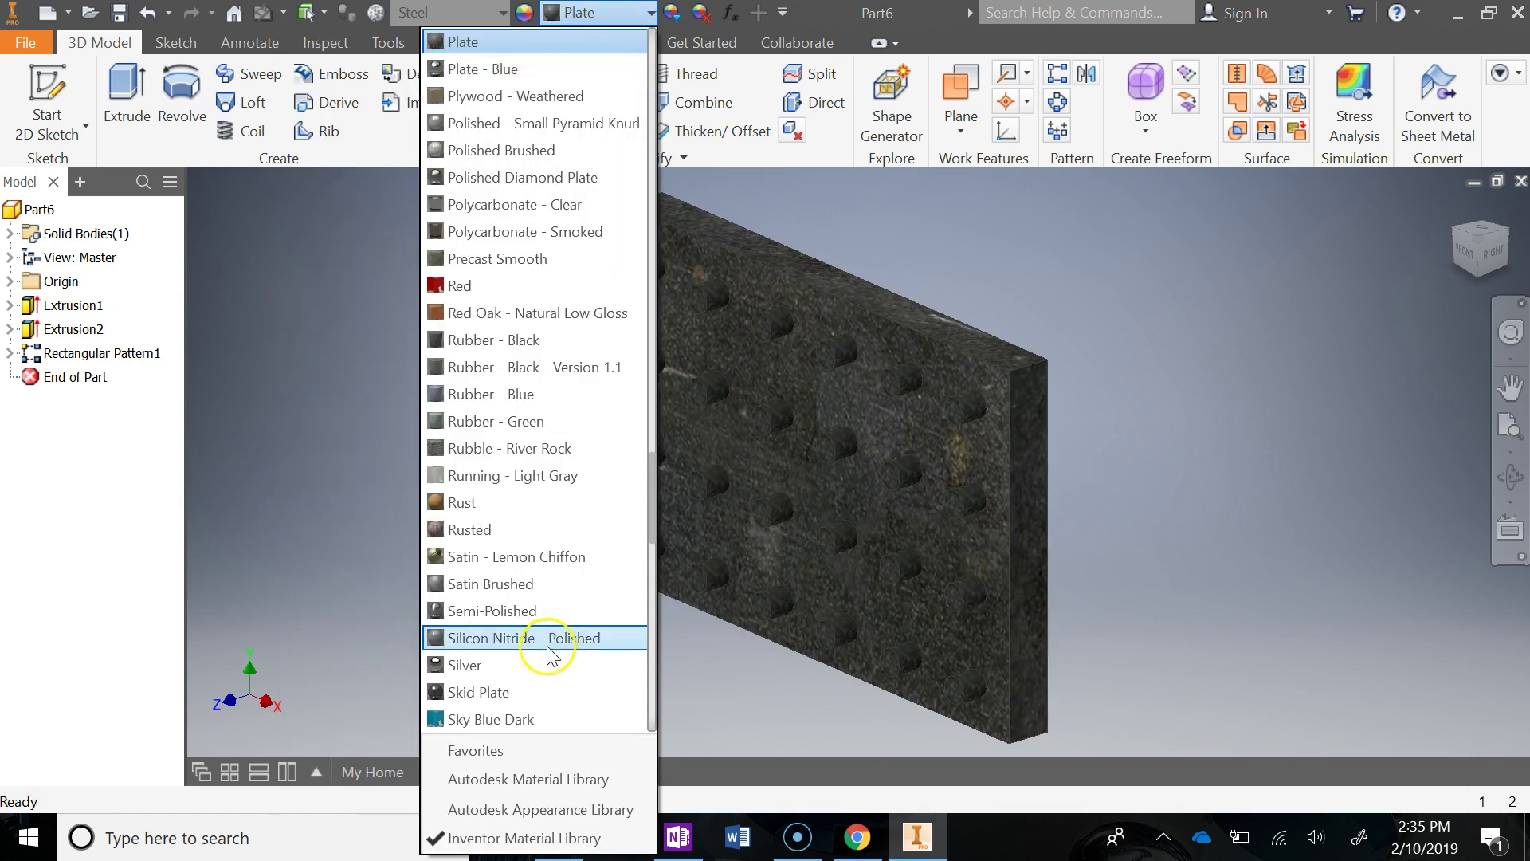
scroll(533, 621, down, 4)
scroll(544, 616, down, 2)
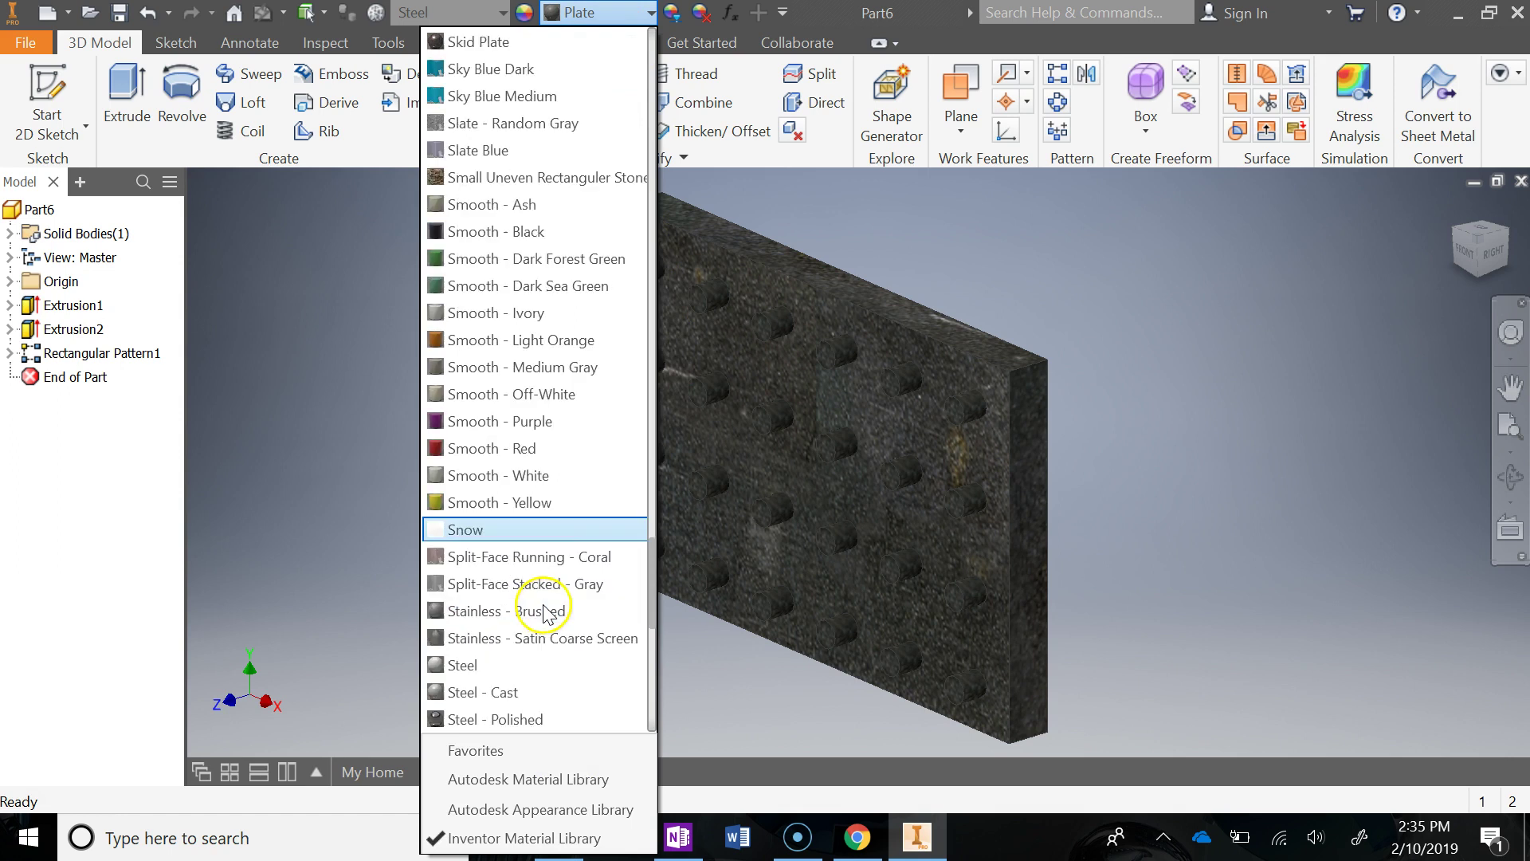
scroll(544, 614, down, 1)
click(530, 635)
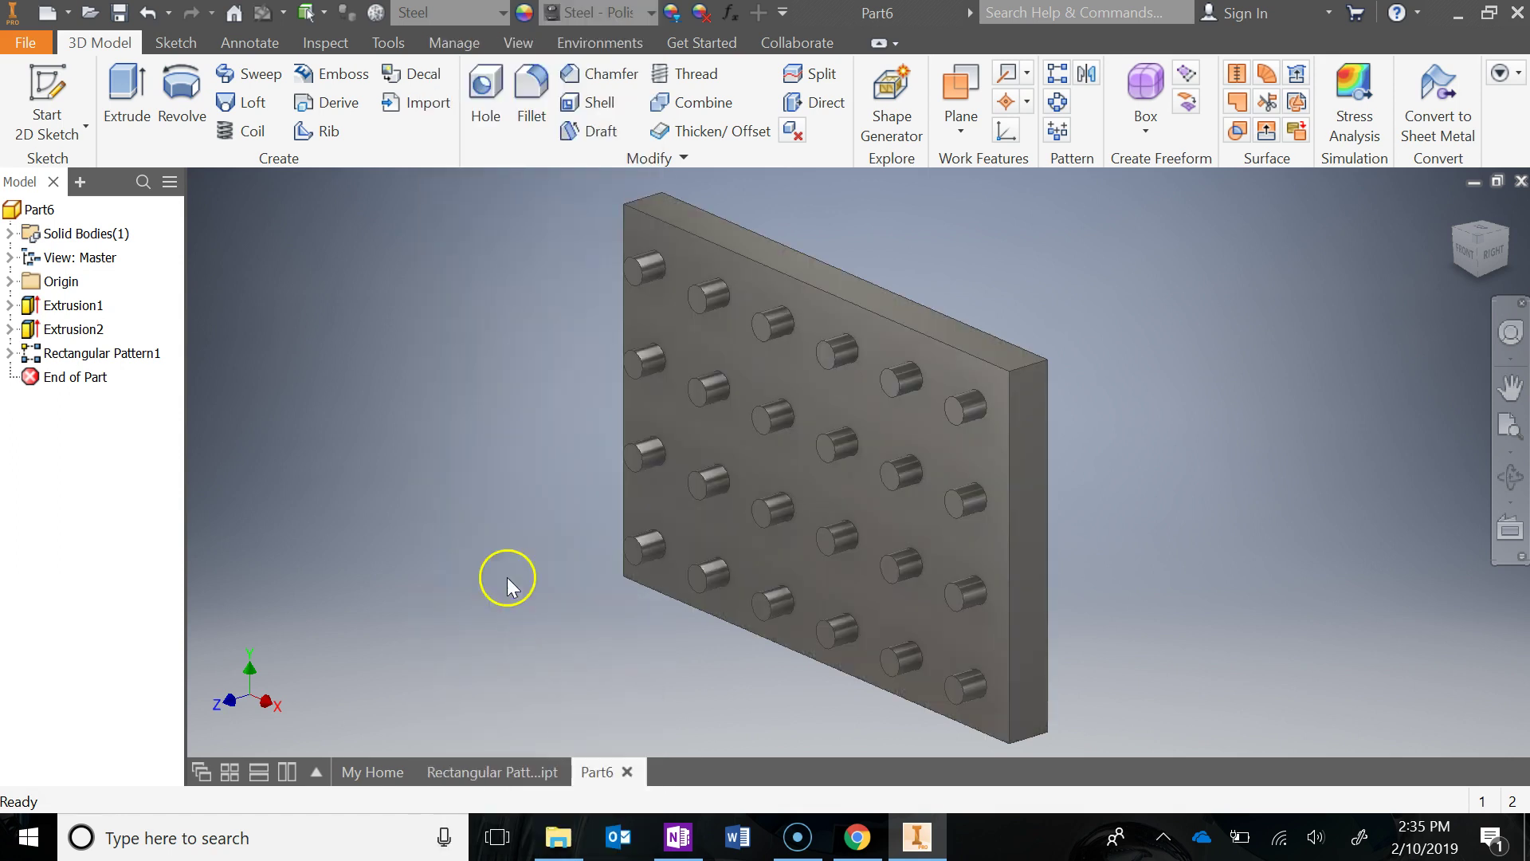
Step: Open the part's iProperties, update the physical properties calculated for Steel, and close the dialog
click(26, 42)
click(108, 522)
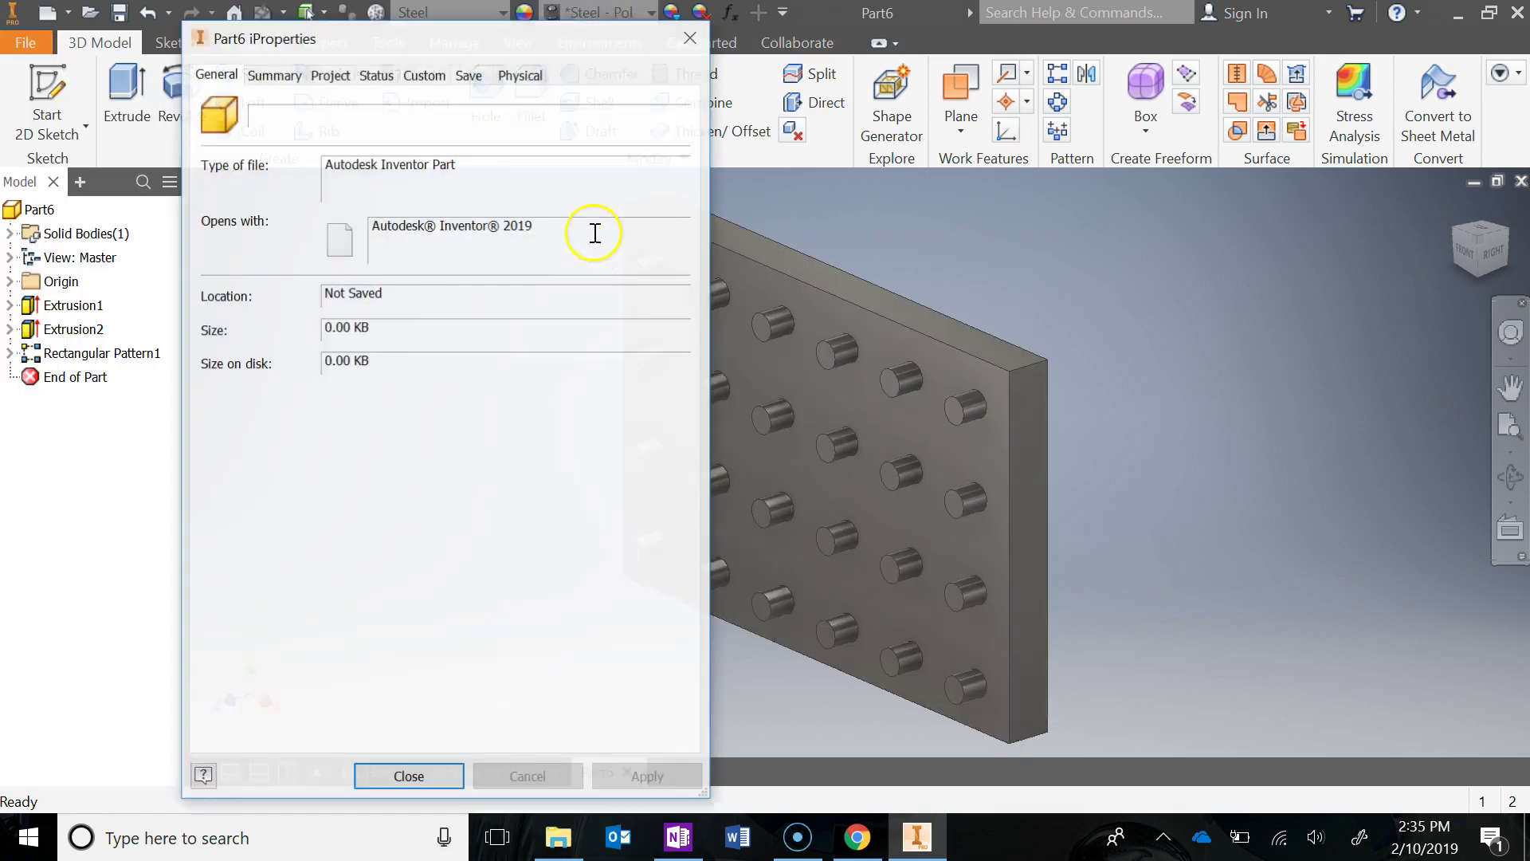
click(531, 84)
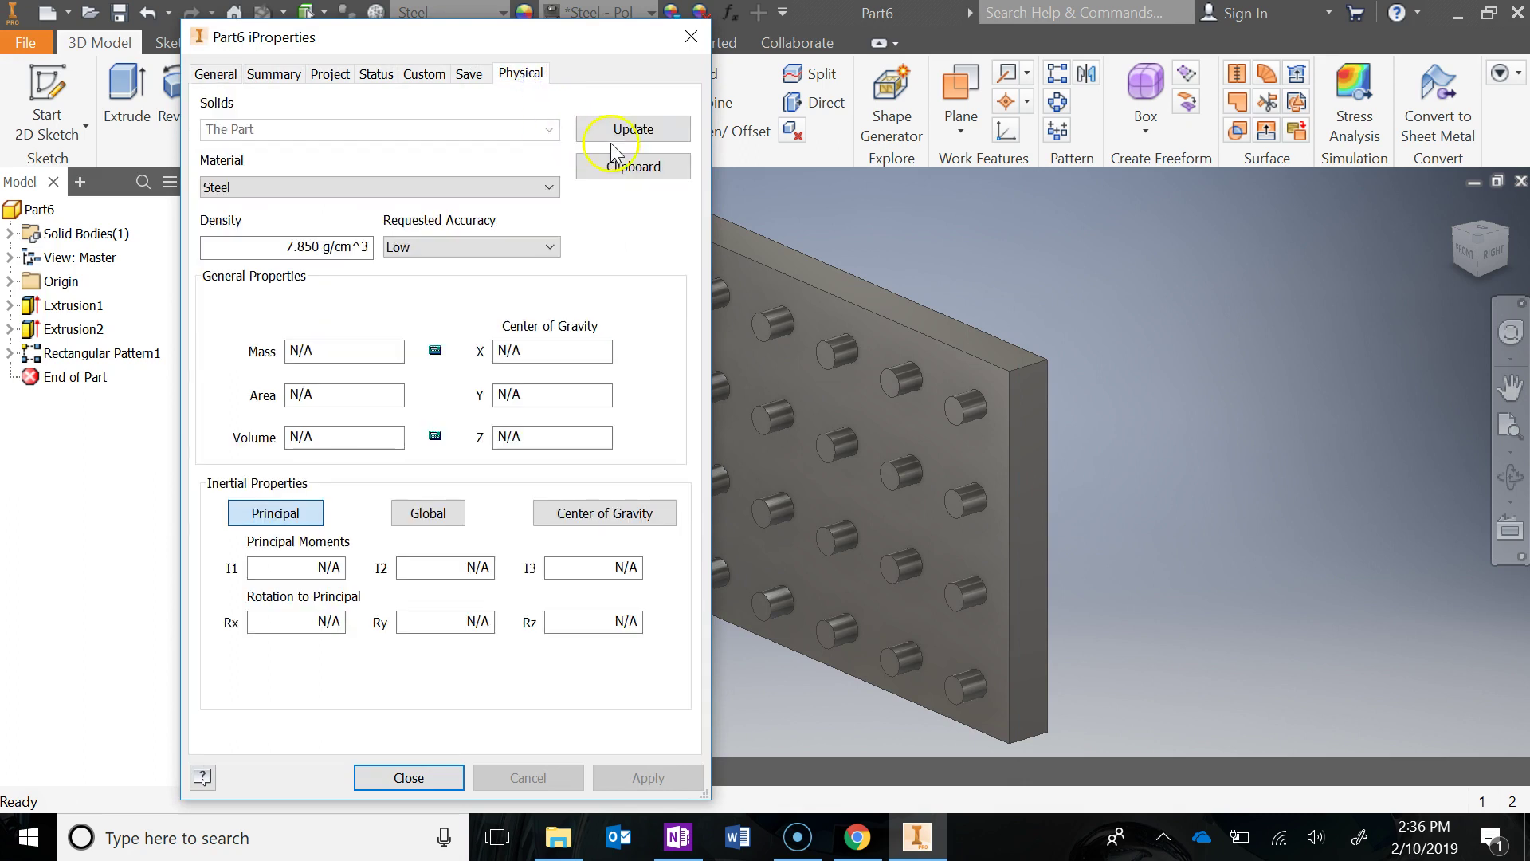
click(631, 130)
click(403, 775)
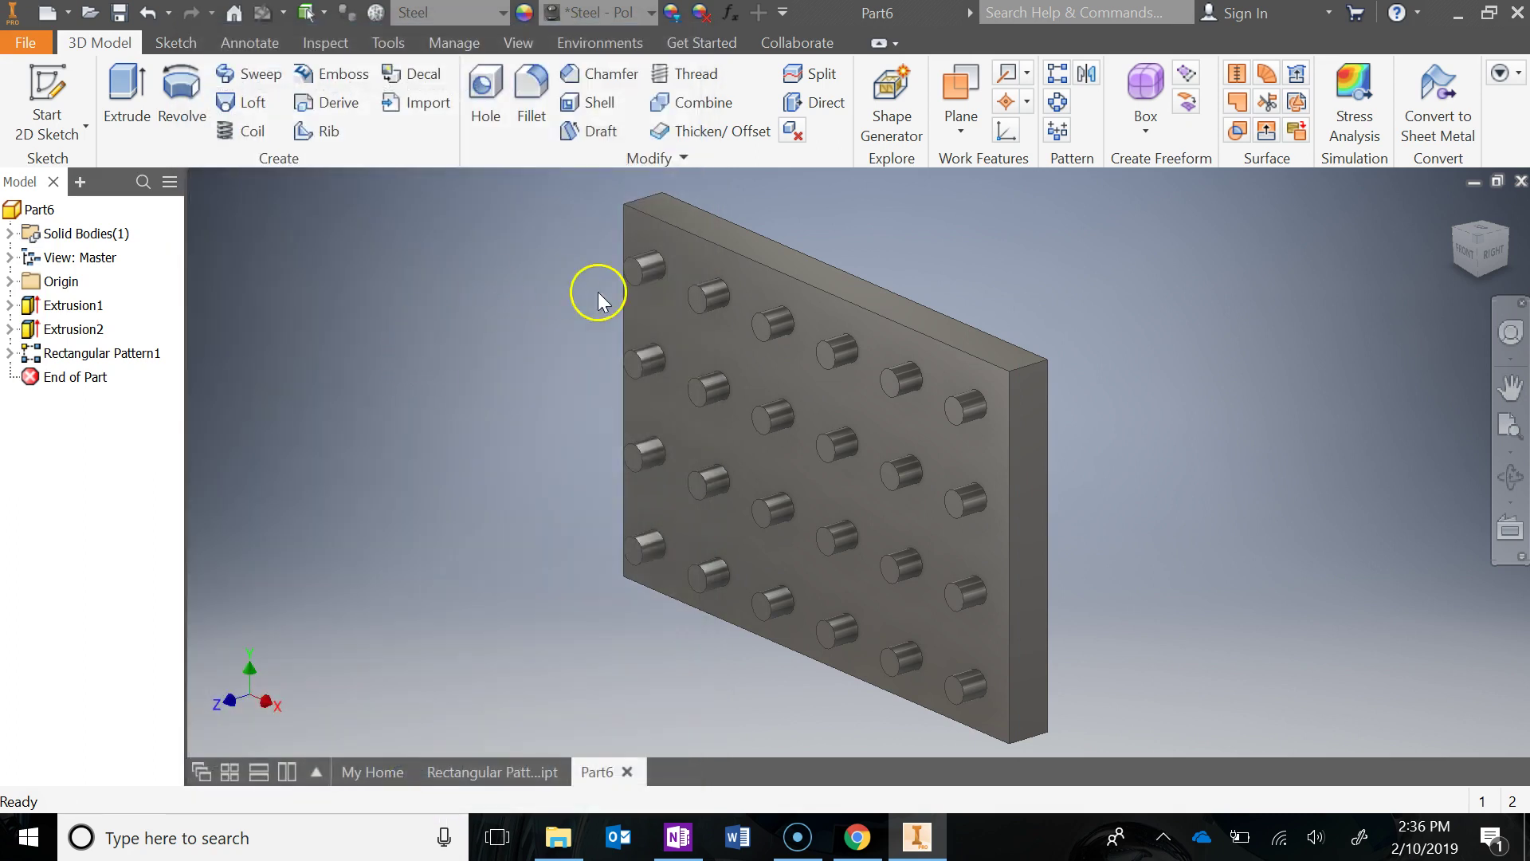
Step: Switch to the finished Rectangular Pattern part and examine its 3D dimensions, material note and creator note alongside the model browser
key(F2)
drag(502, 478, 421, 438)
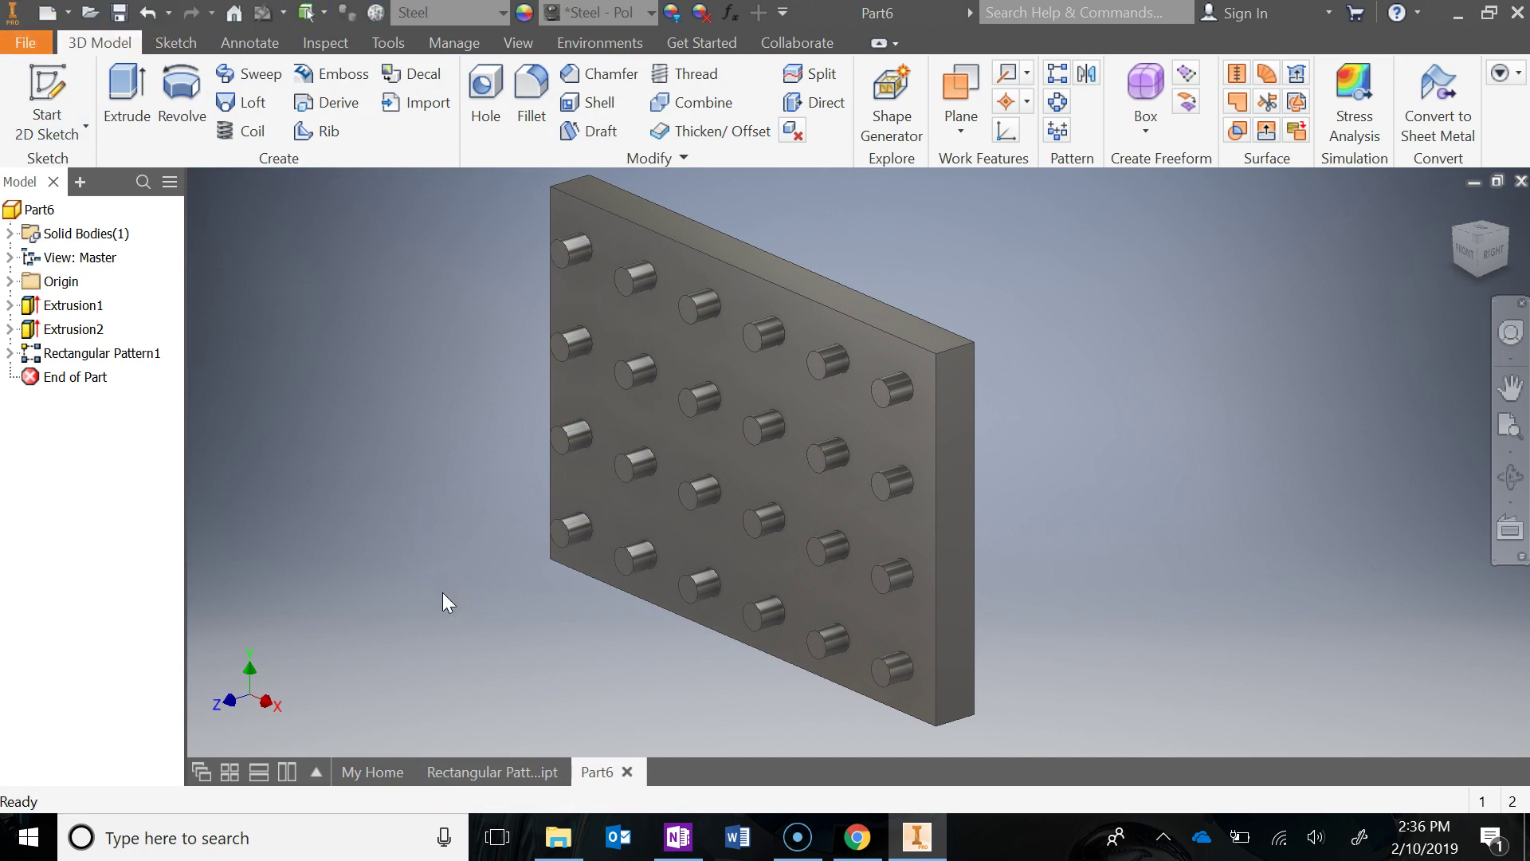
click(453, 771)
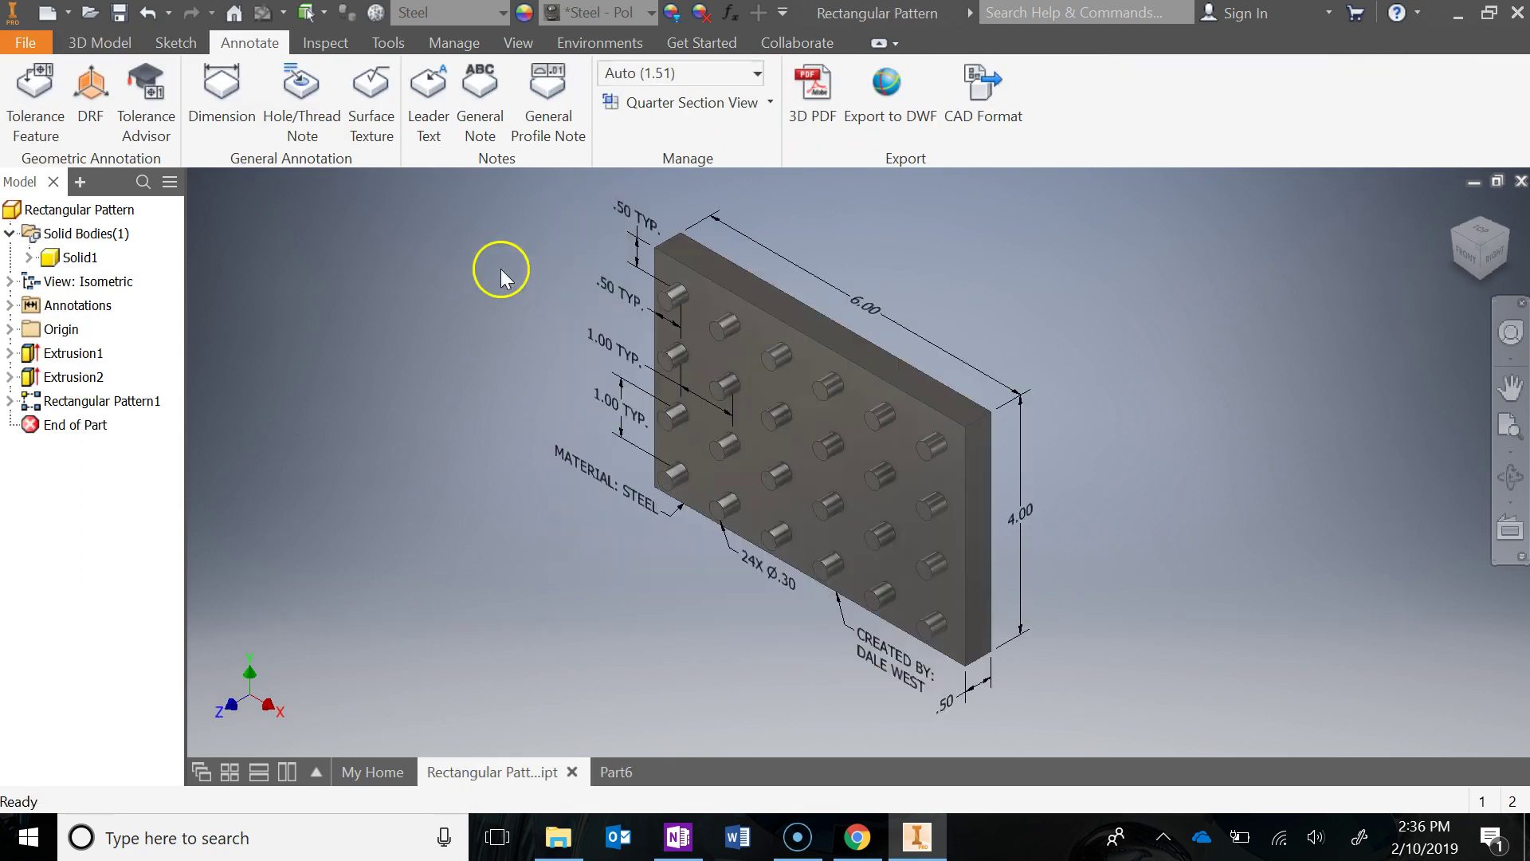
middle_drag(483, 288, 456, 290)
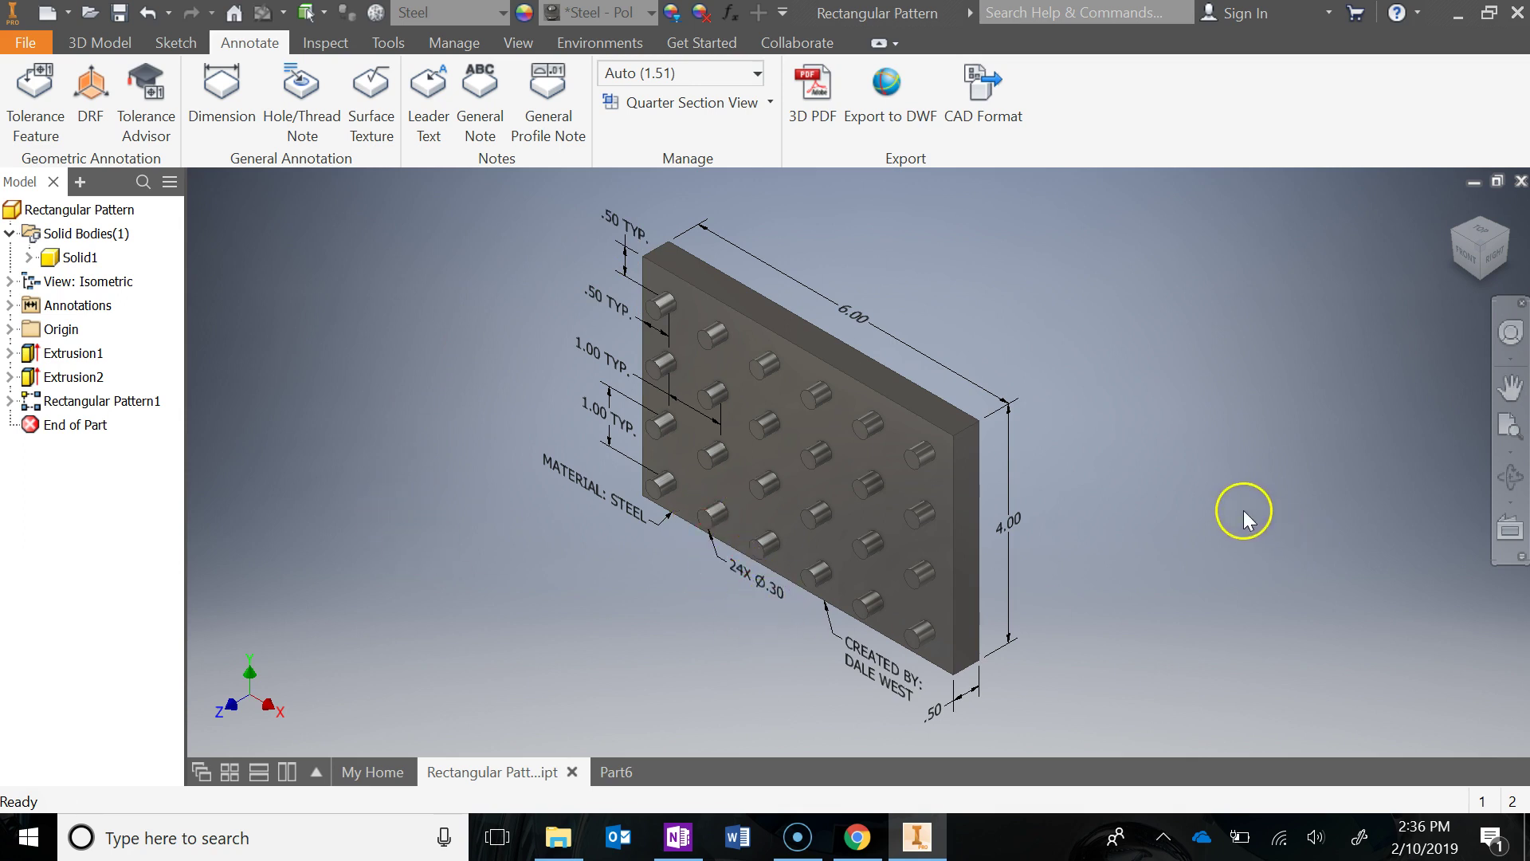
mouse_move(1237, 503)
middle_down()
mouse_move(1232, 454)
mouse_move(840, 443)
mouse_move(891, 450)
middle_up()
click(94, 163)
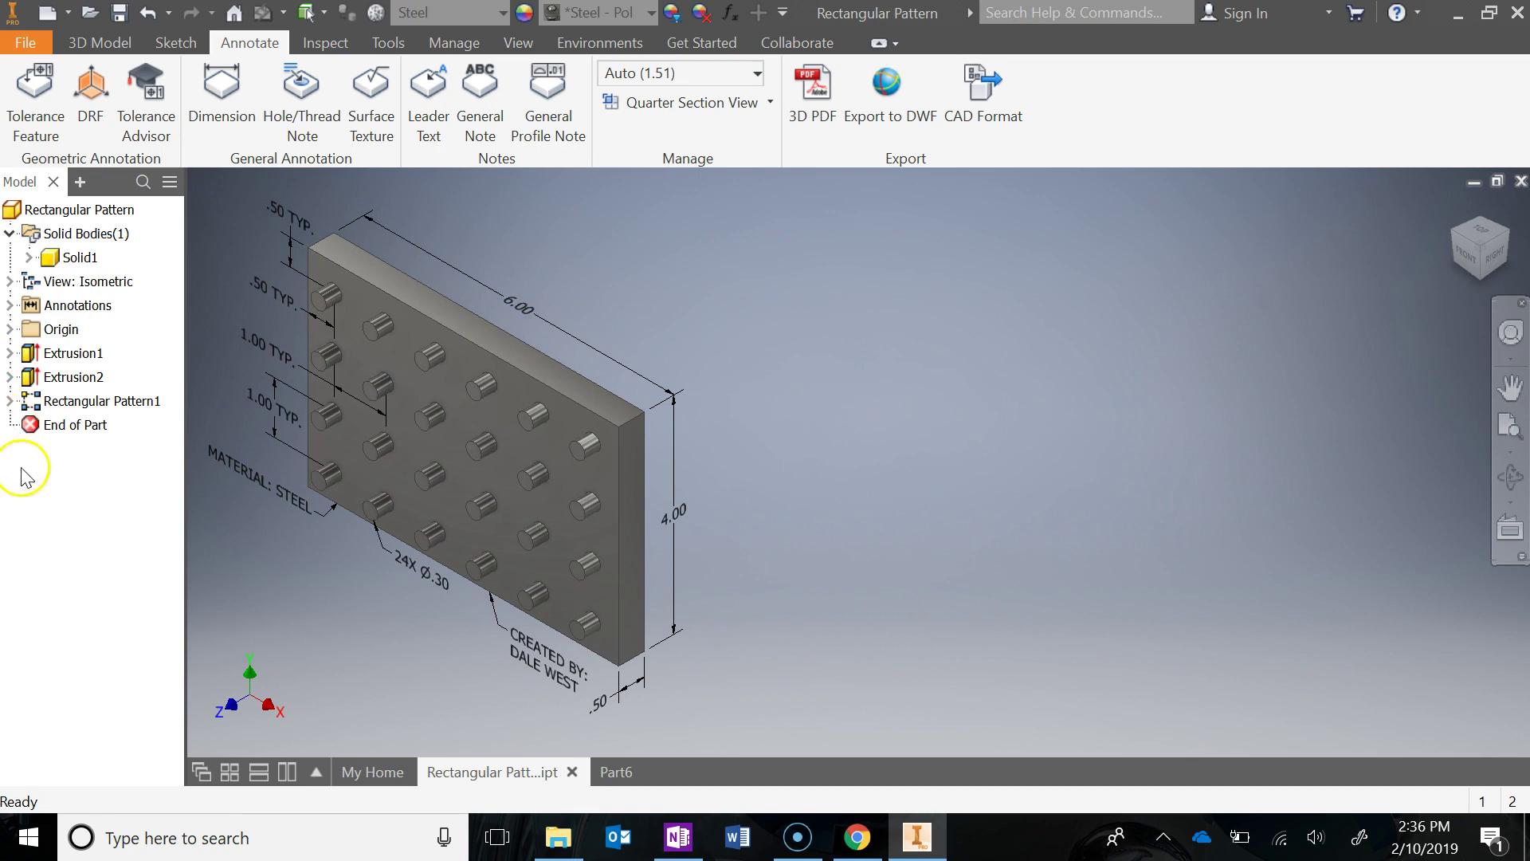
Step: Check the rectangular pattern screen clip instructions in item 9 of the OneNote activity page, and return to the annotated model in Inventor
click(678, 837)
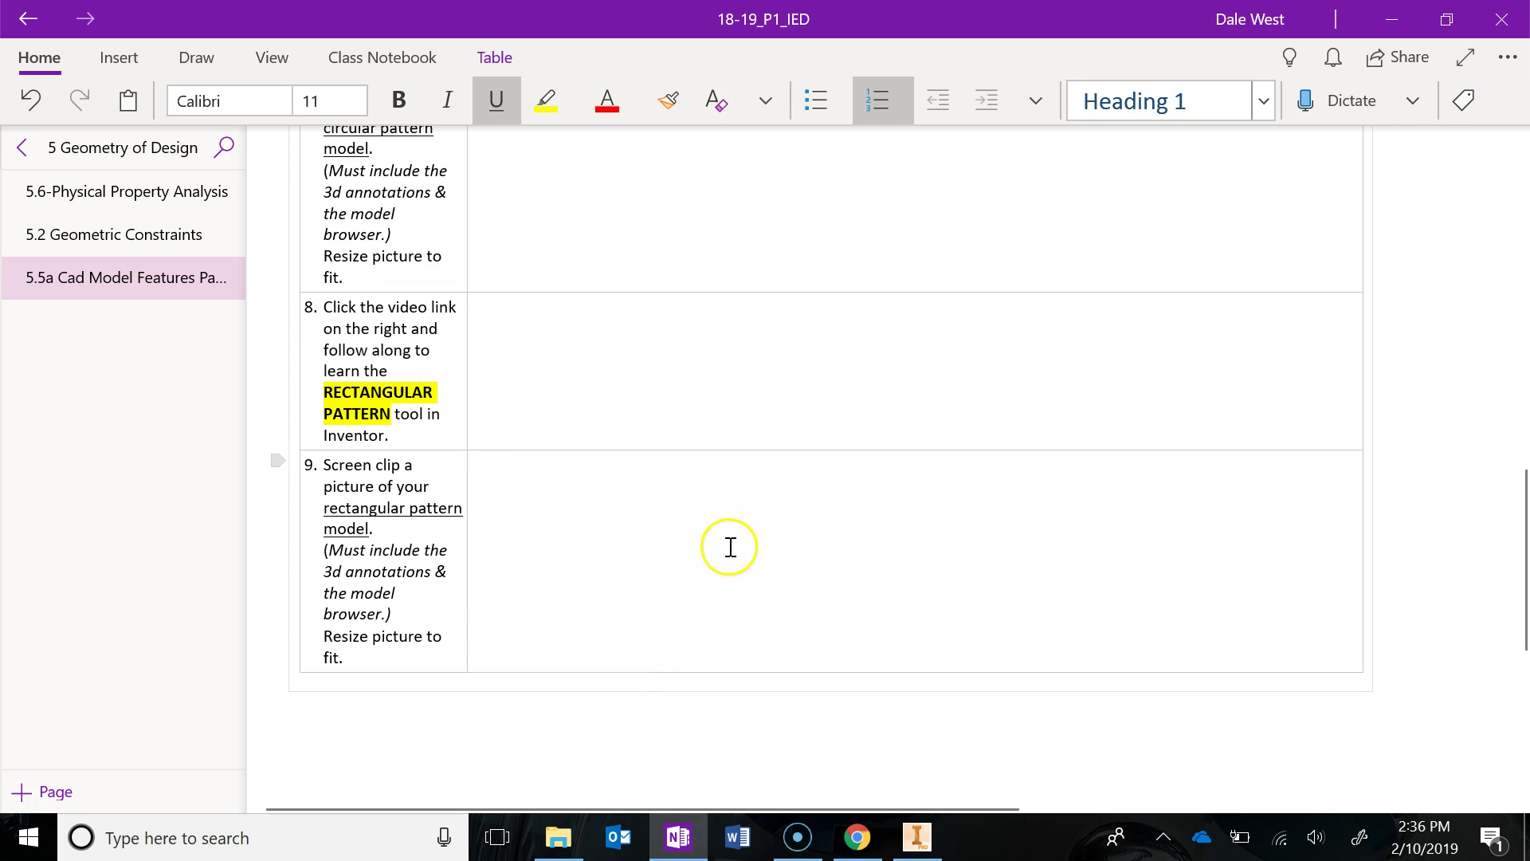
click(1389, 19)
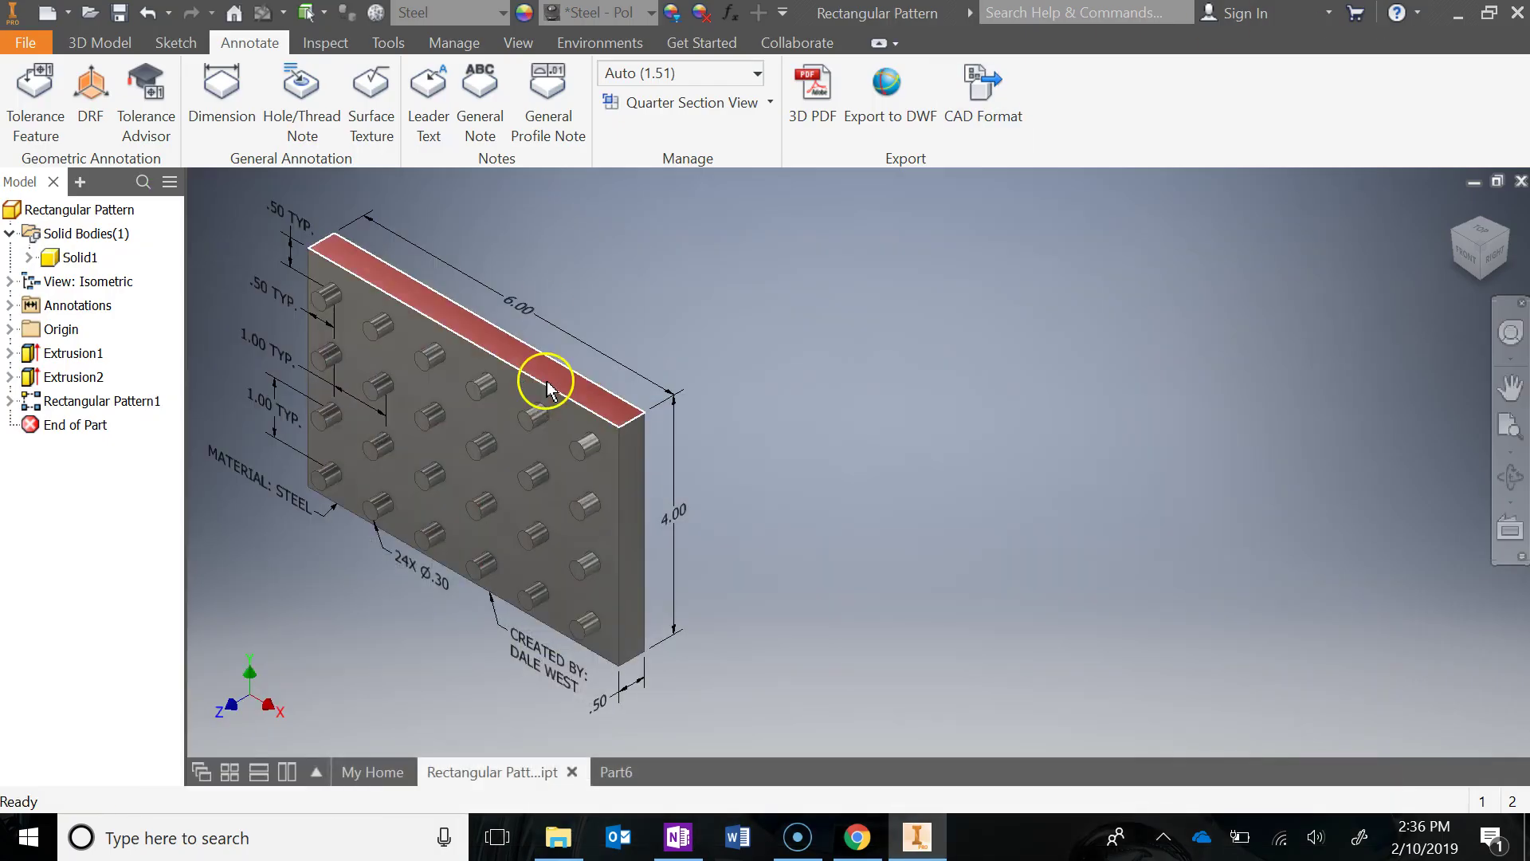
middle_drag(758, 396, 1096, 396)
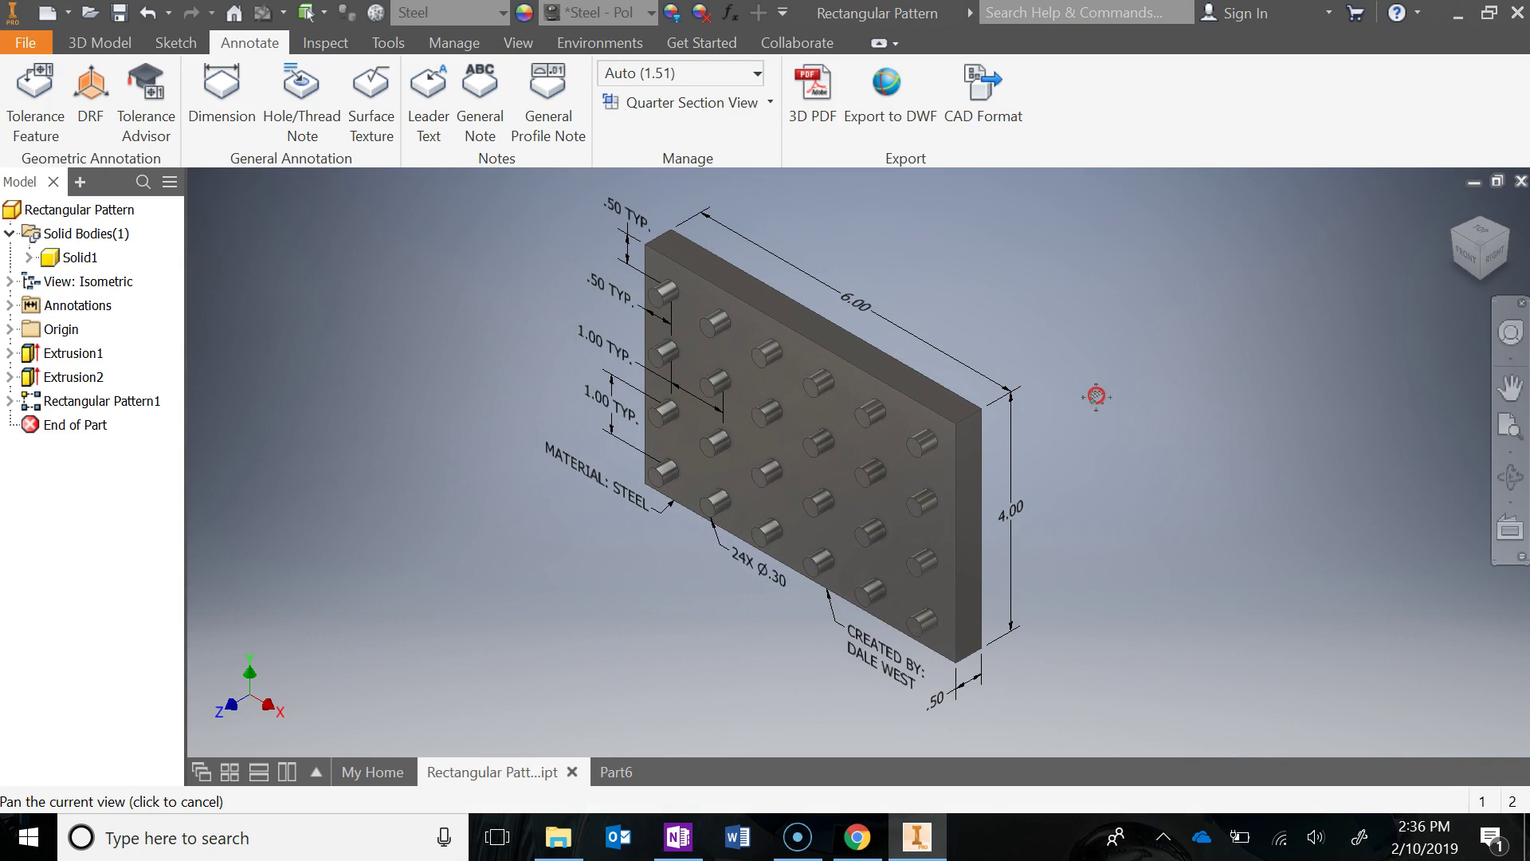